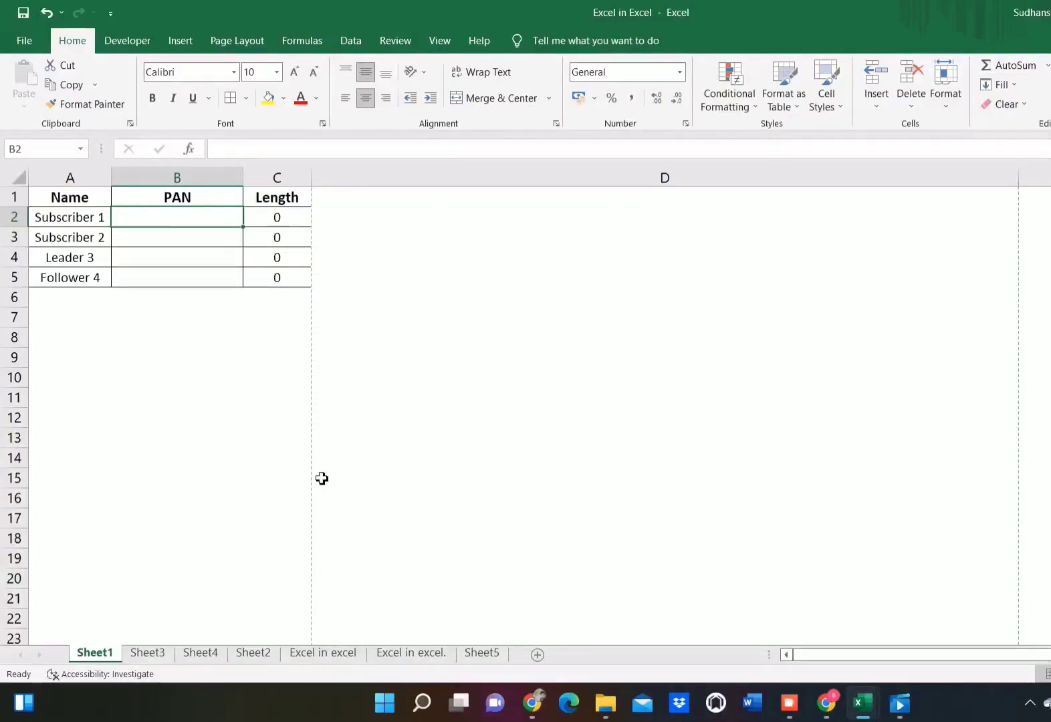
Step: Open the Data Validation settings for the whole table, cells A1 to C5
{"action": "key", "text": "Left"}
{"action": "key", "text": "Up"}
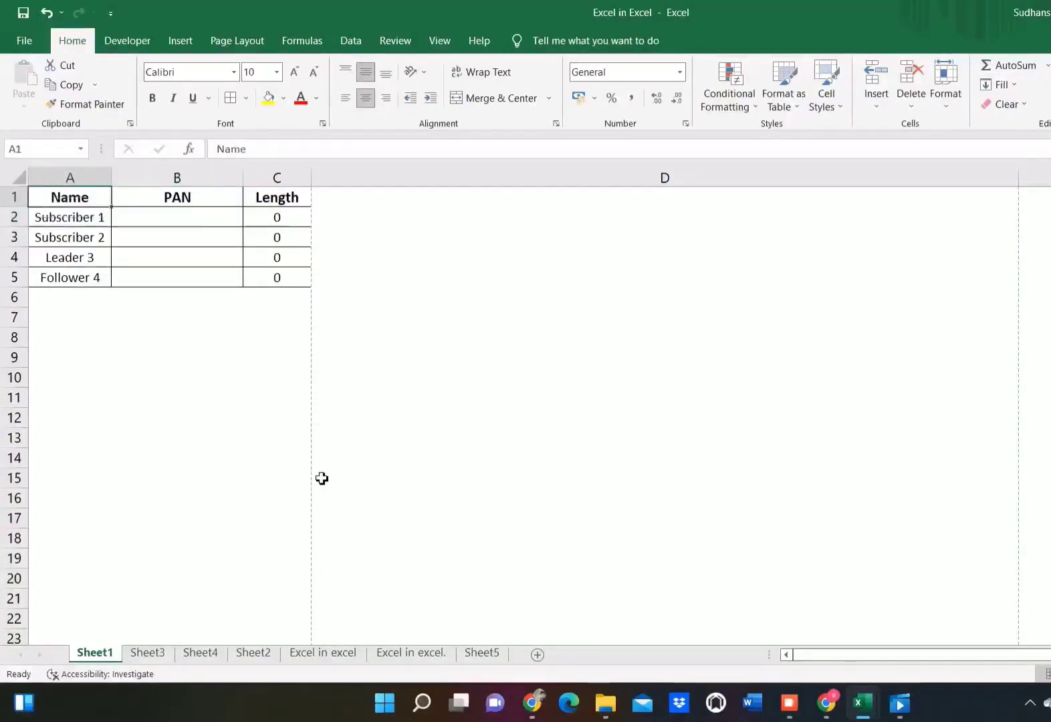
{"action": "key", "text": "shift+Right"}
{"action": "key", "text": "shift+Right"}
{"action": "key", "text": "ctrl+shift+Down"}
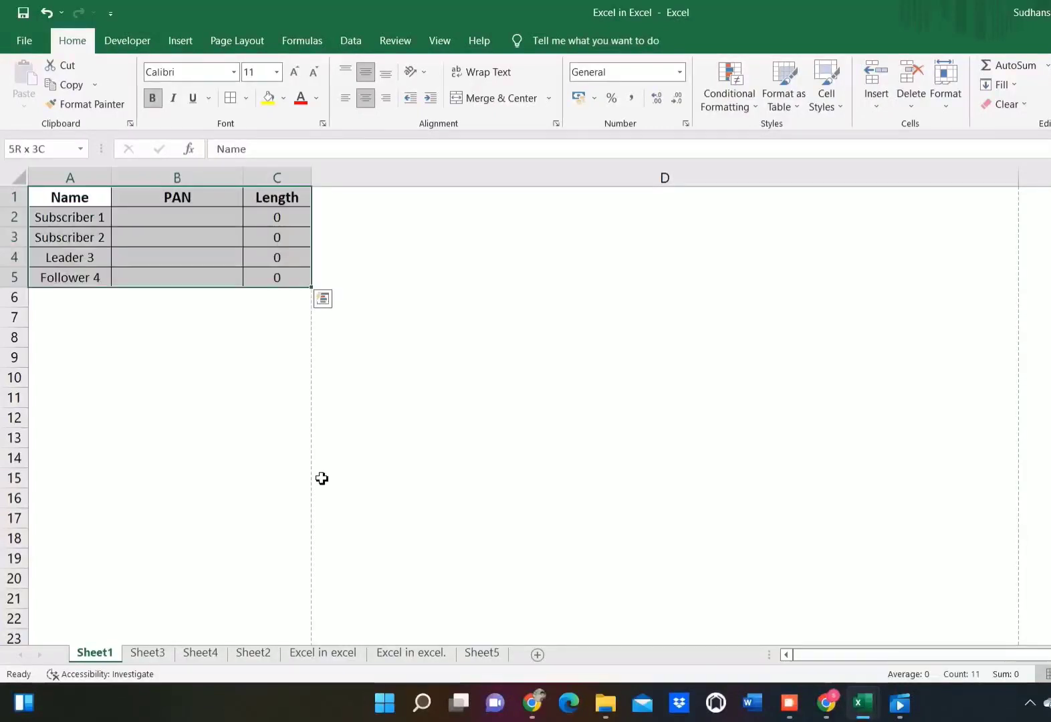
{"action": "key", "text": "alt"}
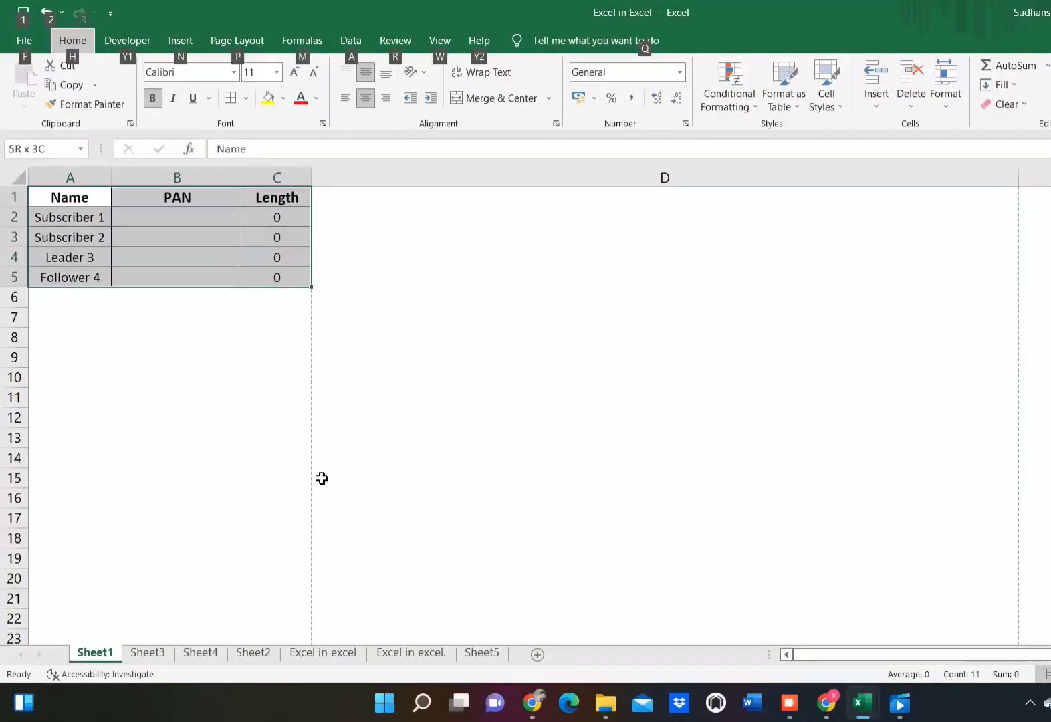
{"action": "key", "text": "a"}
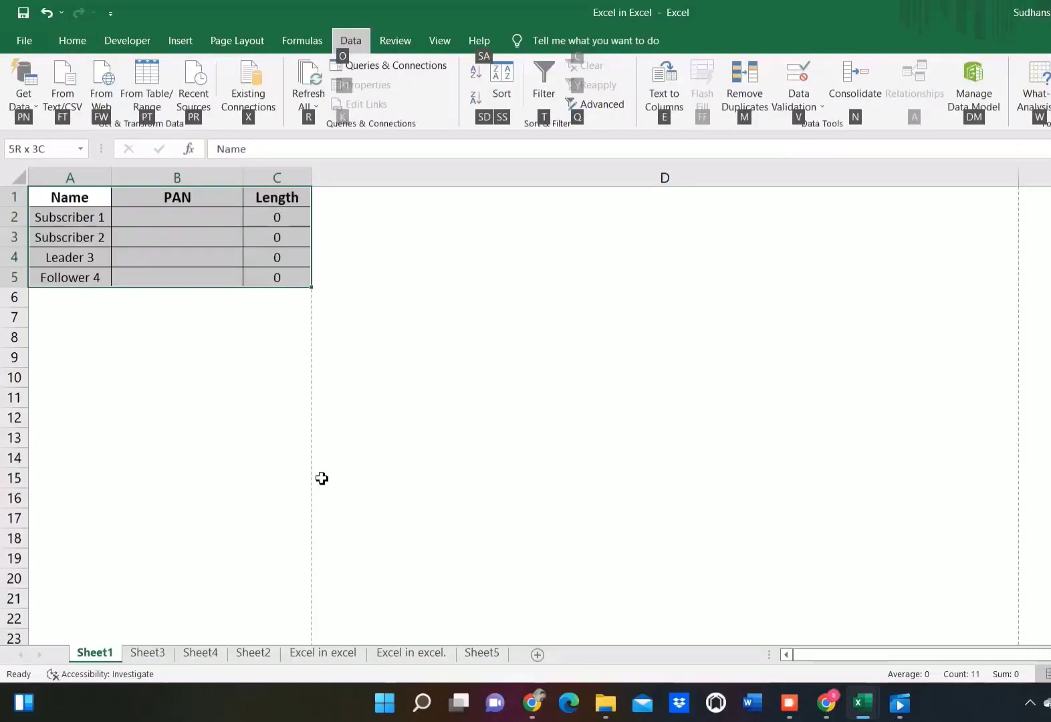
{"action": "key", "text": "v"}
{"action": "key", "text": "v"}
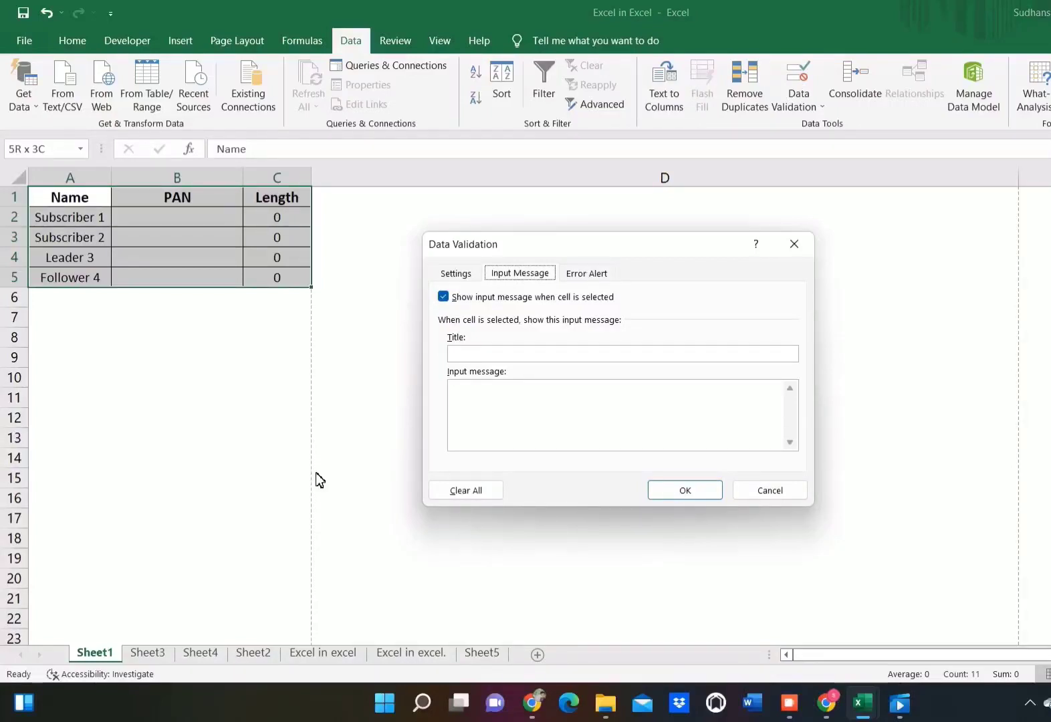
Step: Set the validation criteria to allow only a text length equal to 10
{"action": "left_click", "coordinate": [449, 274]}
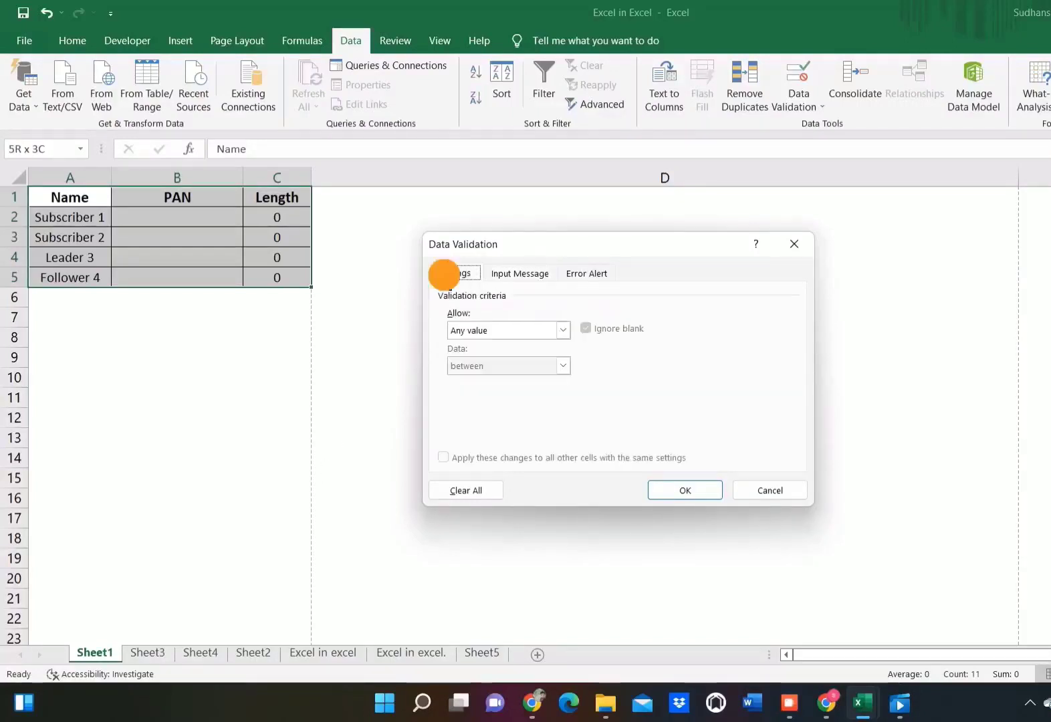
{"action": "left_click", "coordinate": [509, 332]}
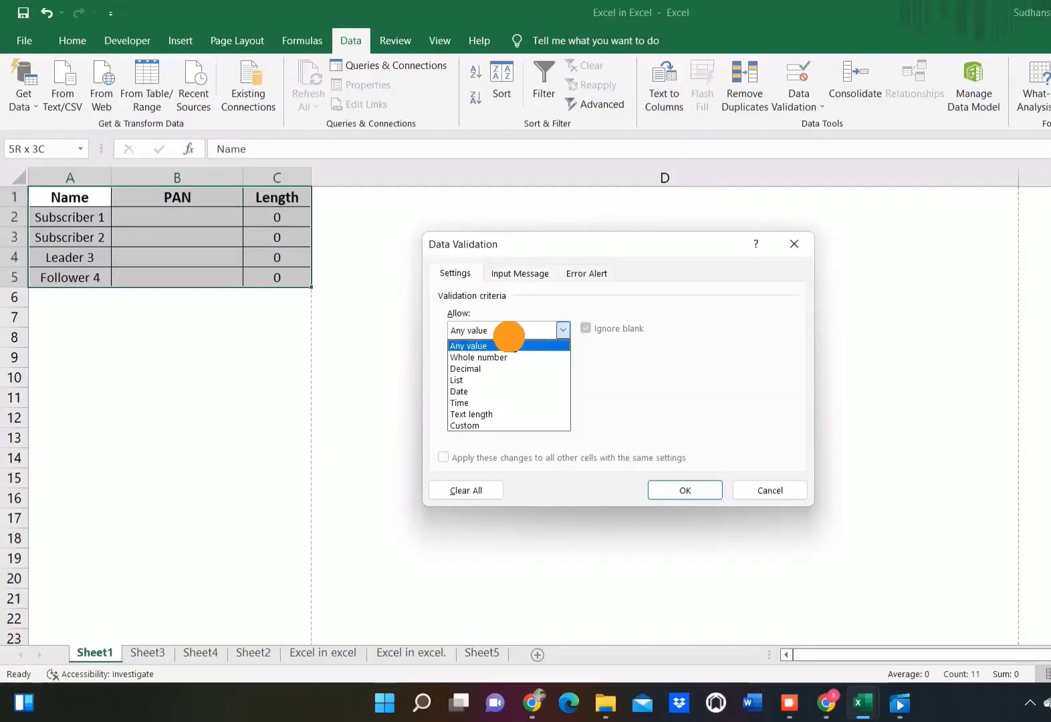
{"action": "left_click", "coordinate": [463, 412]}
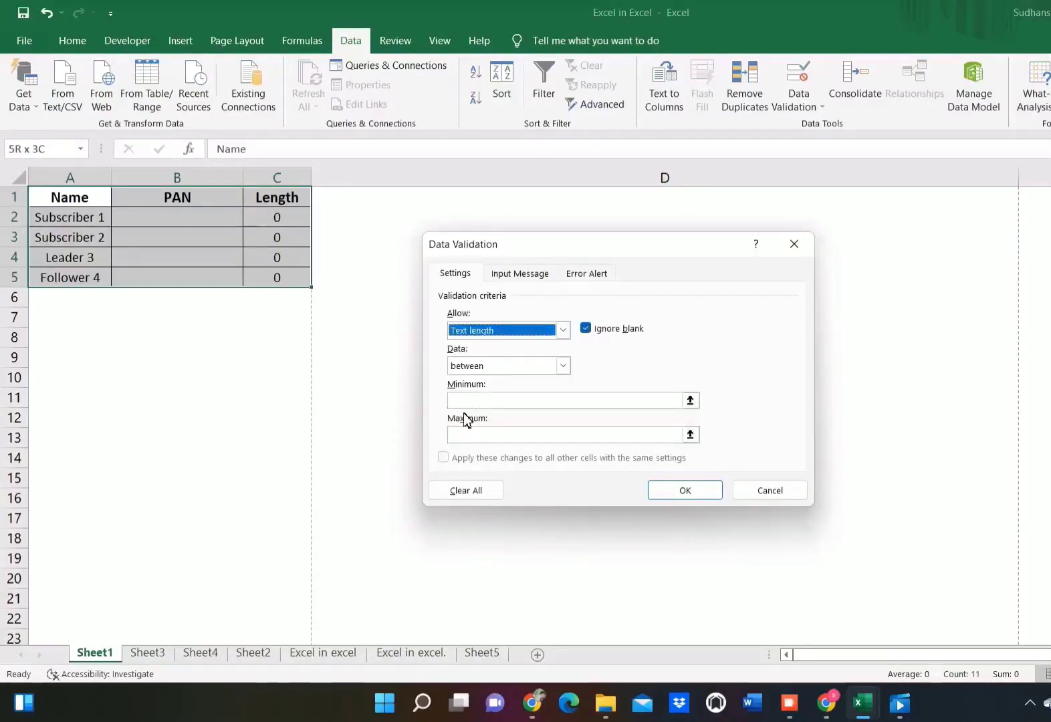
{"action": "left_click", "coordinate": [517, 365]}
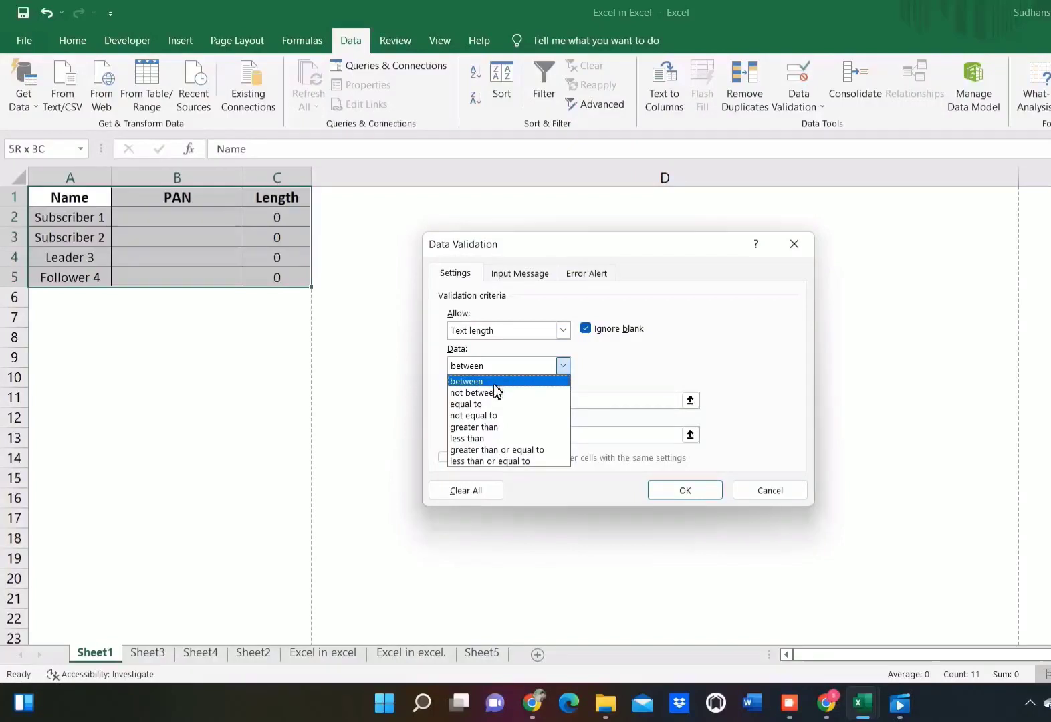
{"action": "left_click", "coordinate": [484, 404]}
{"action": "left_click", "coordinate": [512, 401]}
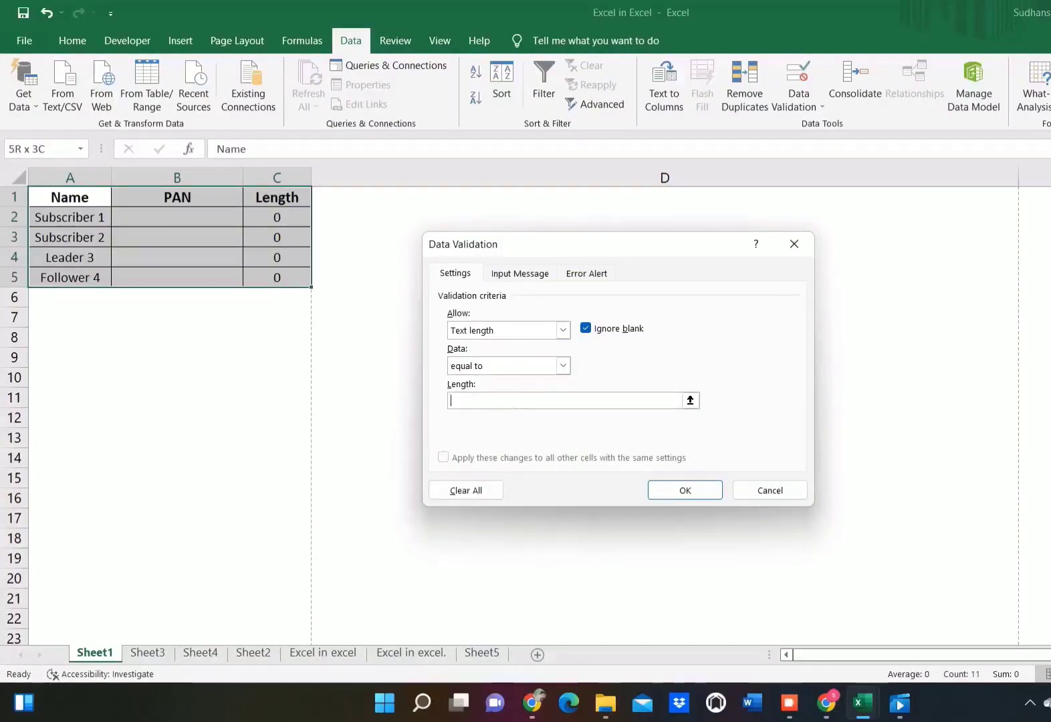
{"action": "type", "text": "10"}
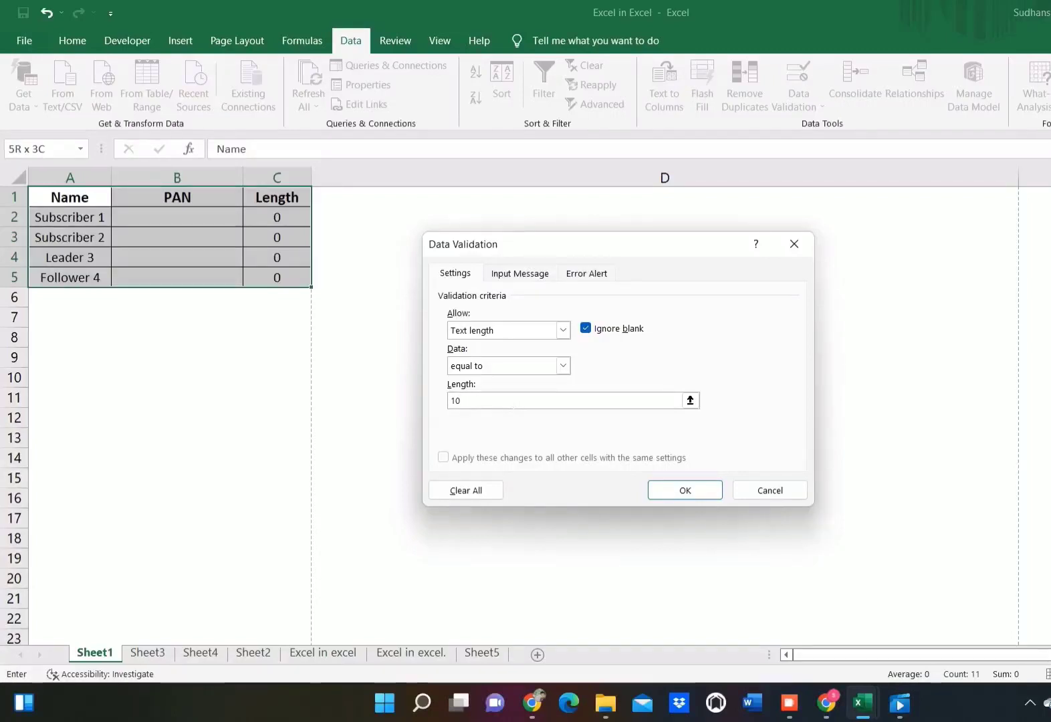
Step: Add an input message titled "PAN" with the text "Keep it to 10 digits"
{"action": "left_click", "coordinate": [517, 281]}
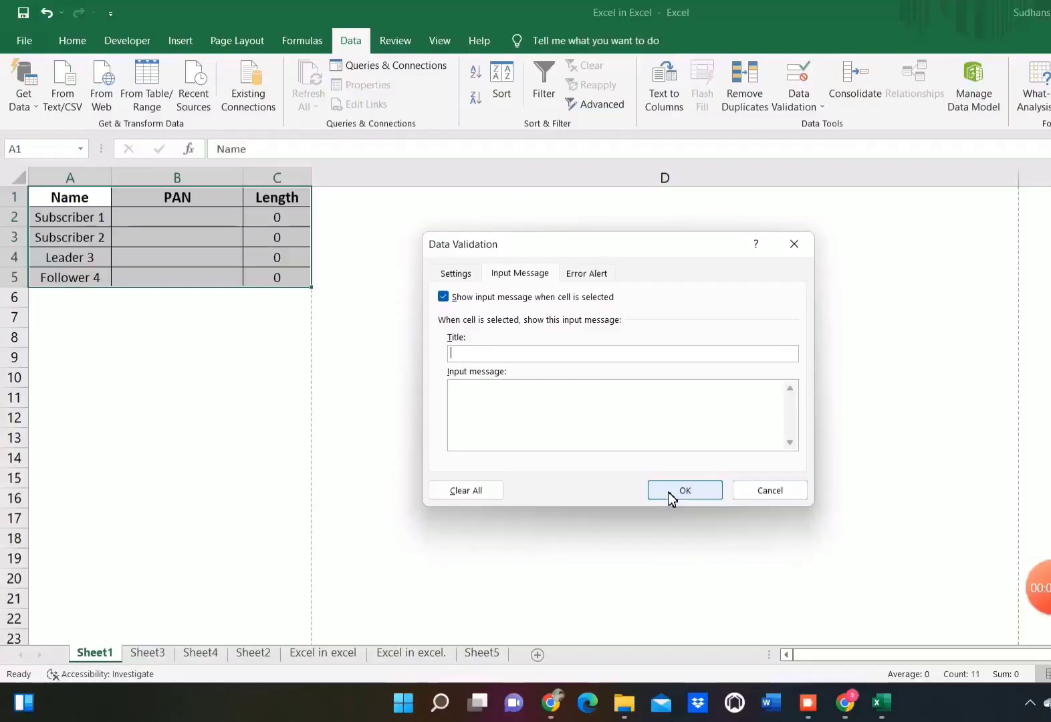
{"action": "type", "text": "PAN"}
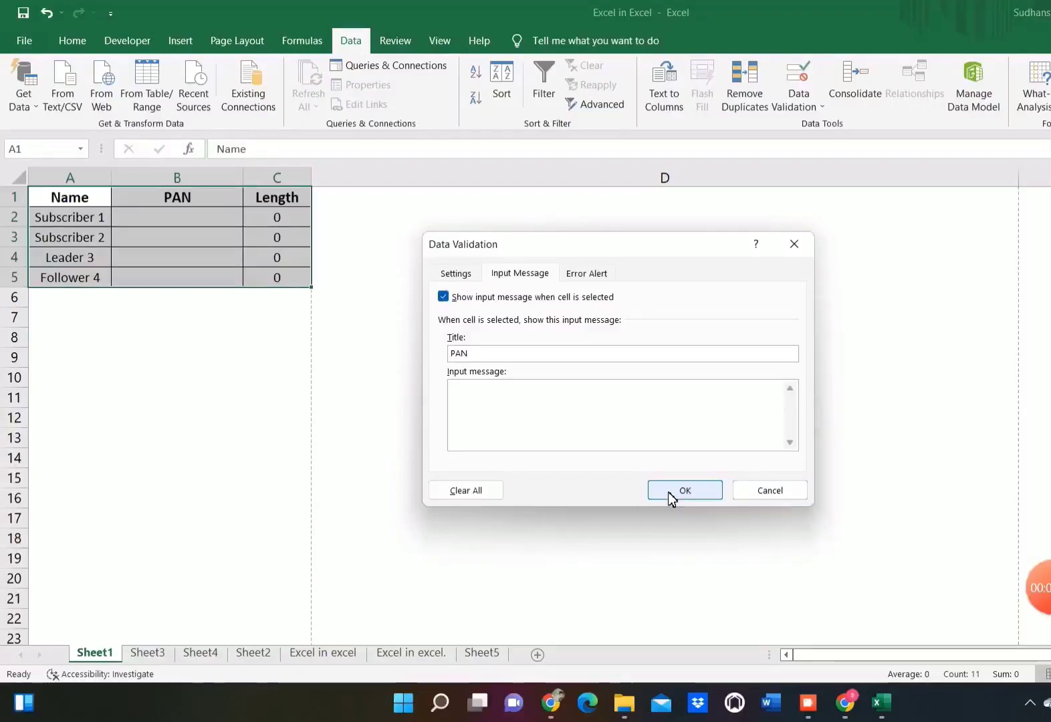
{"action": "left_click", "coordinate": [511, 391]}
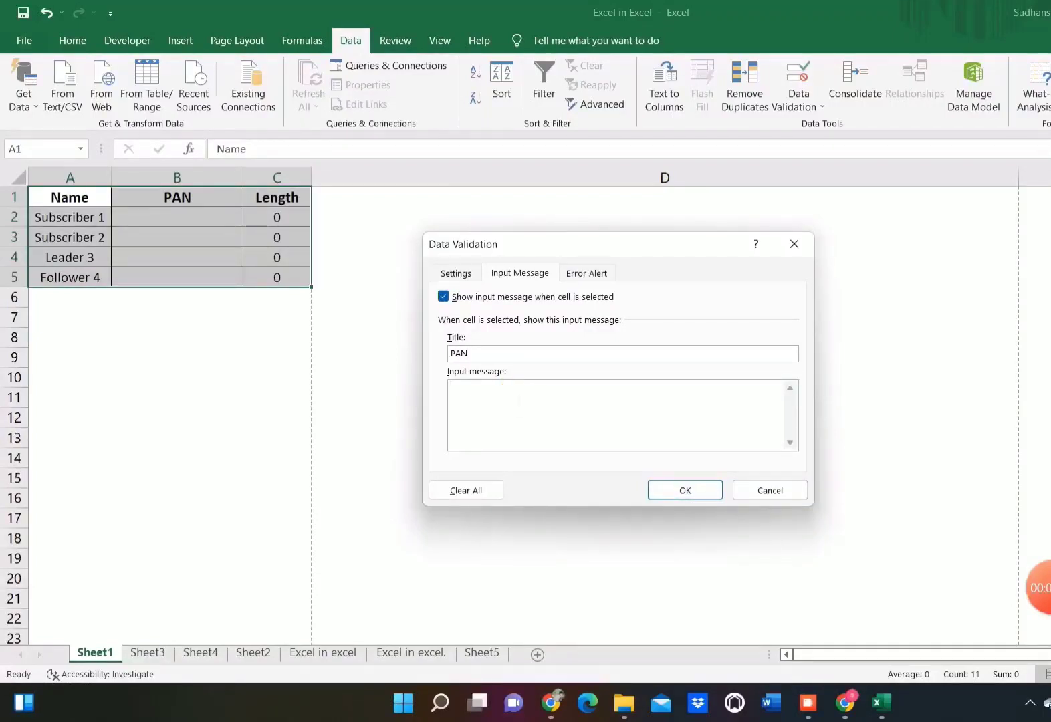
{"action": "type", "text": "I"}
{"action": "key", "text": "Tab"}
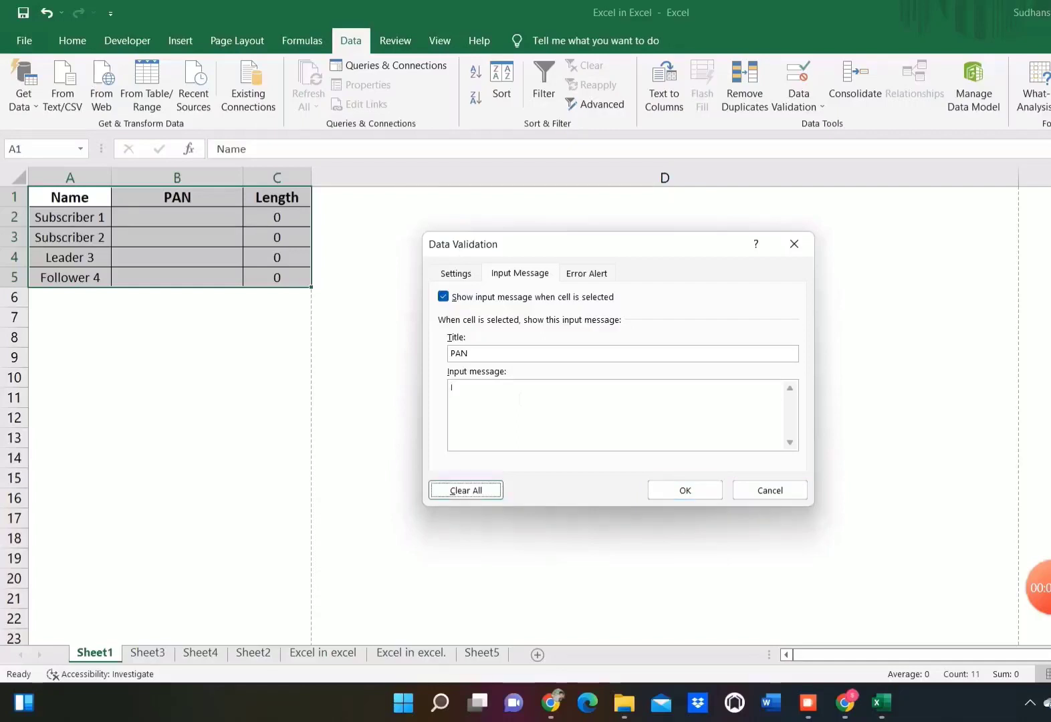
{"action": "key", "text": "shift+Tab"}
{"action": "type", "text": "Ke"}
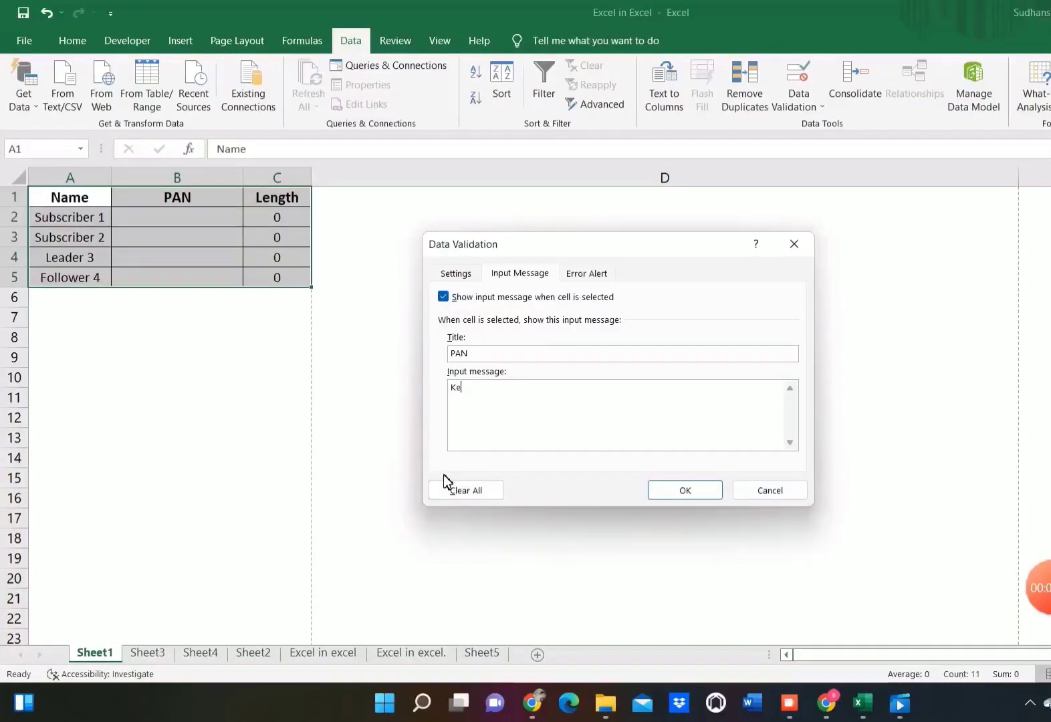
{"action": "type", "text": "ep it"}
{"action": "key", "text": "BackSpace"}
{"action": "type", "text": "it to 10 digits"}
{"action": "left_click", "coordinate": [582, 313]}
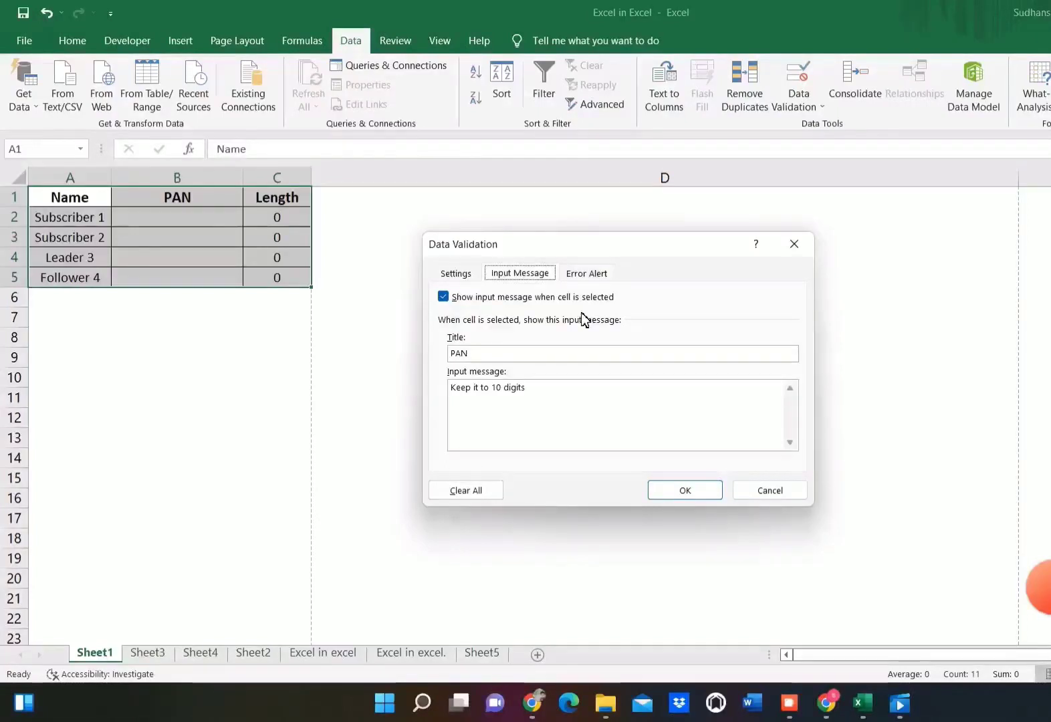
Step: Title the Stop-style error alert "Wrong PAN"
{"action": "left_click", "coordinate": [583, 276]}
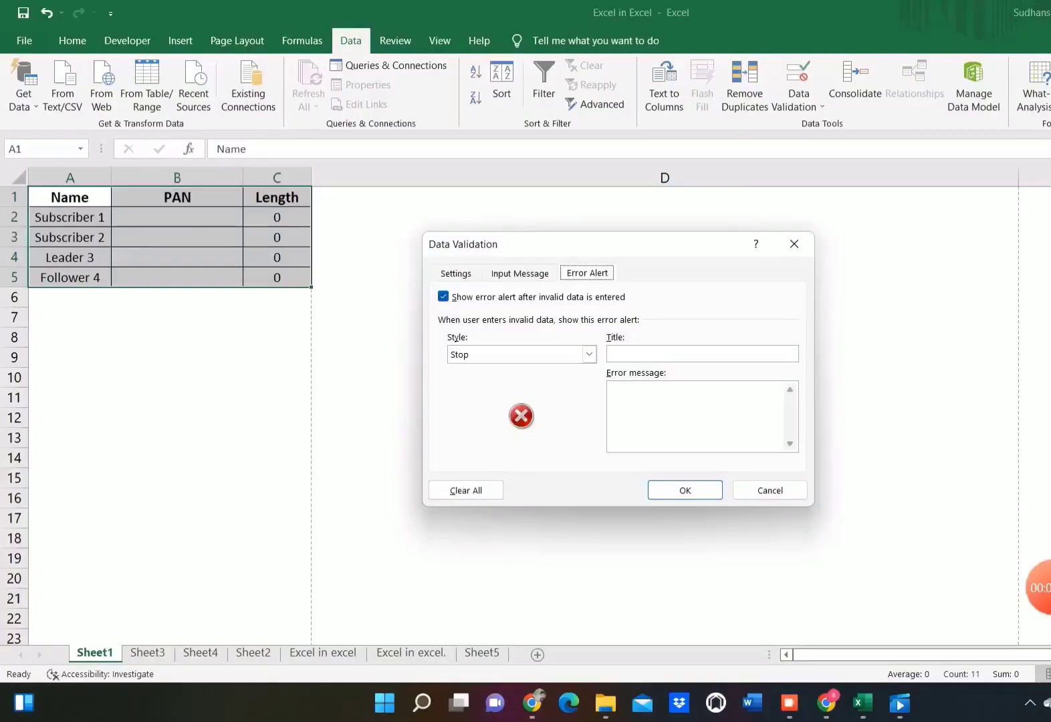
{"action": "left_click", "coordinate": [653, 355]}
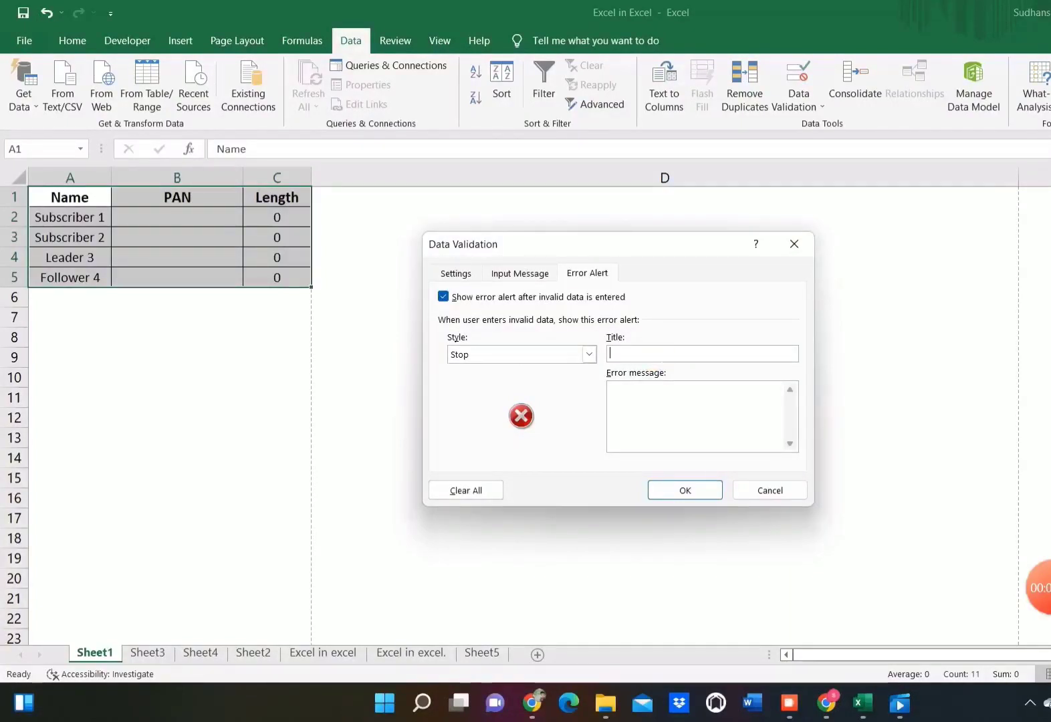
{"action": "type", "text": "Wron"}
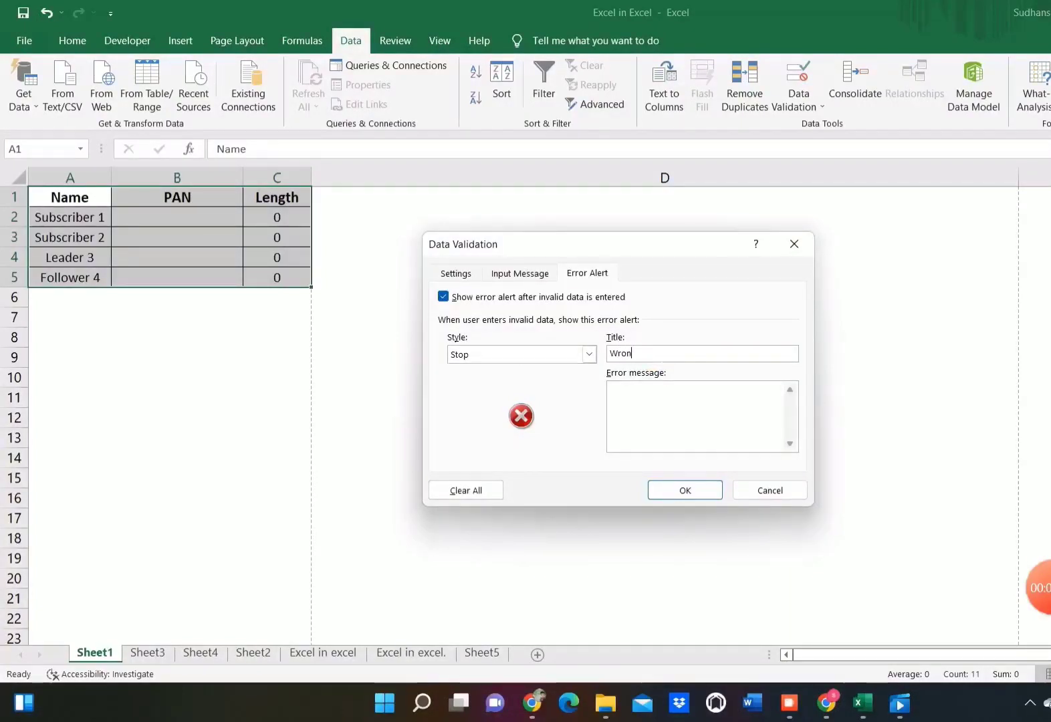
{"action": "type", "text": "g PAN"}
Step: Set the error message to "Please check the PAN lenghth" and apply the validation rule to the table
{"action": "left_click", "coordinate": [656, 399]}
{"action": "type", "text": "Please check the p"}
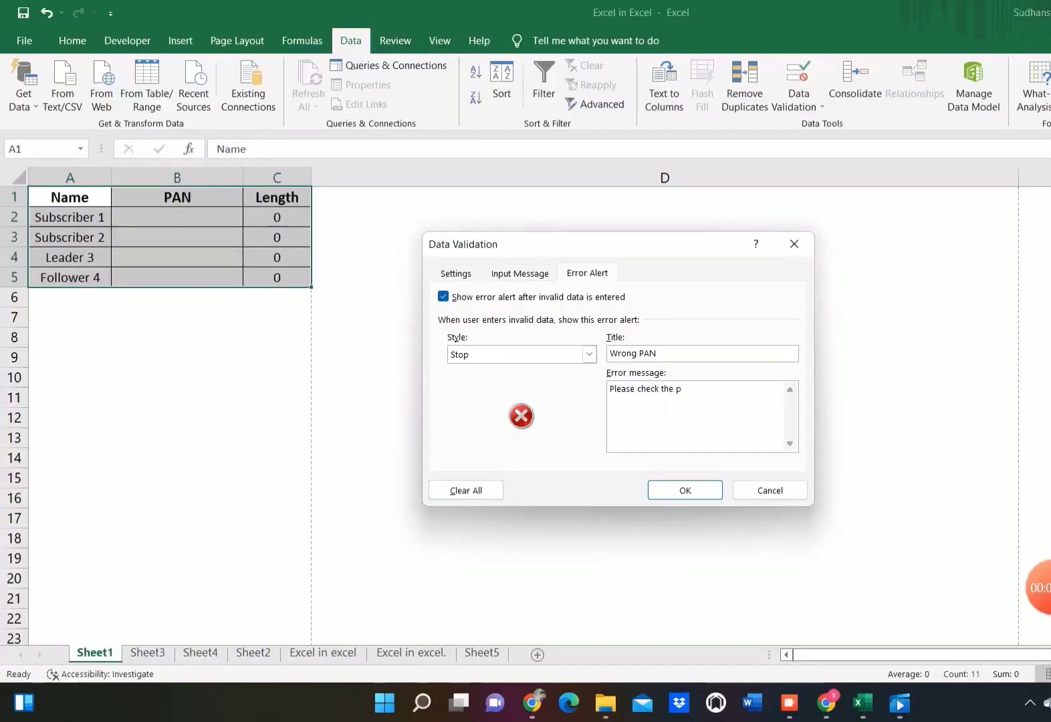
{"action": "key", "text": "BackSpace"}
{"action": "type", "text": "PAN lenghth"}
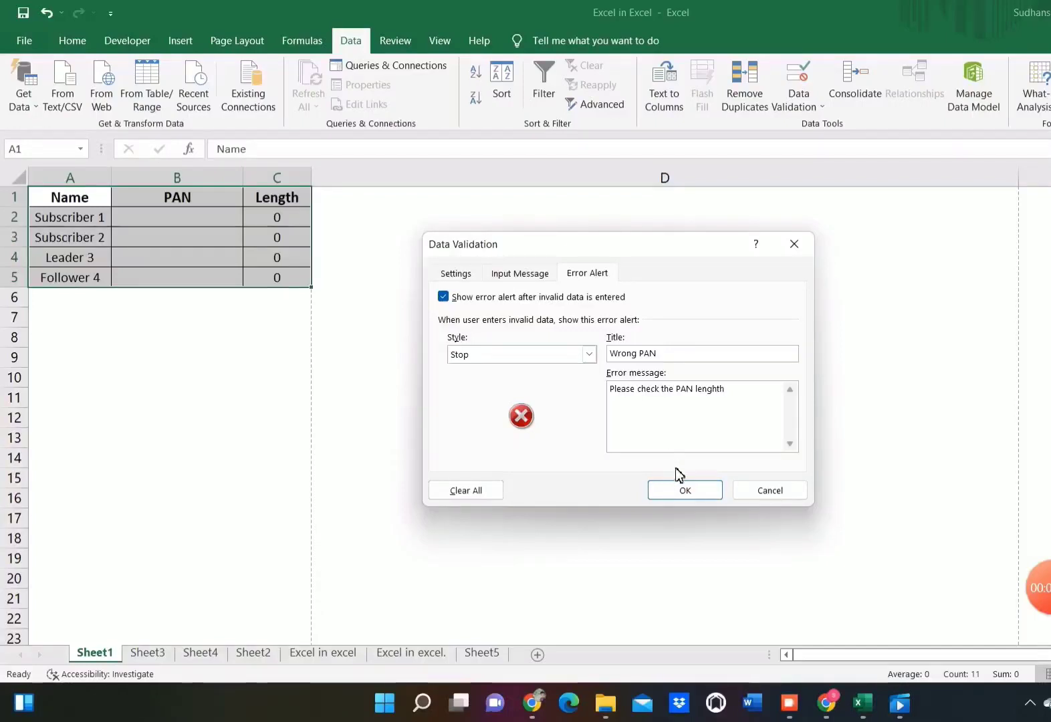
{"action": "left_click", "coordinate": [685, 492]}
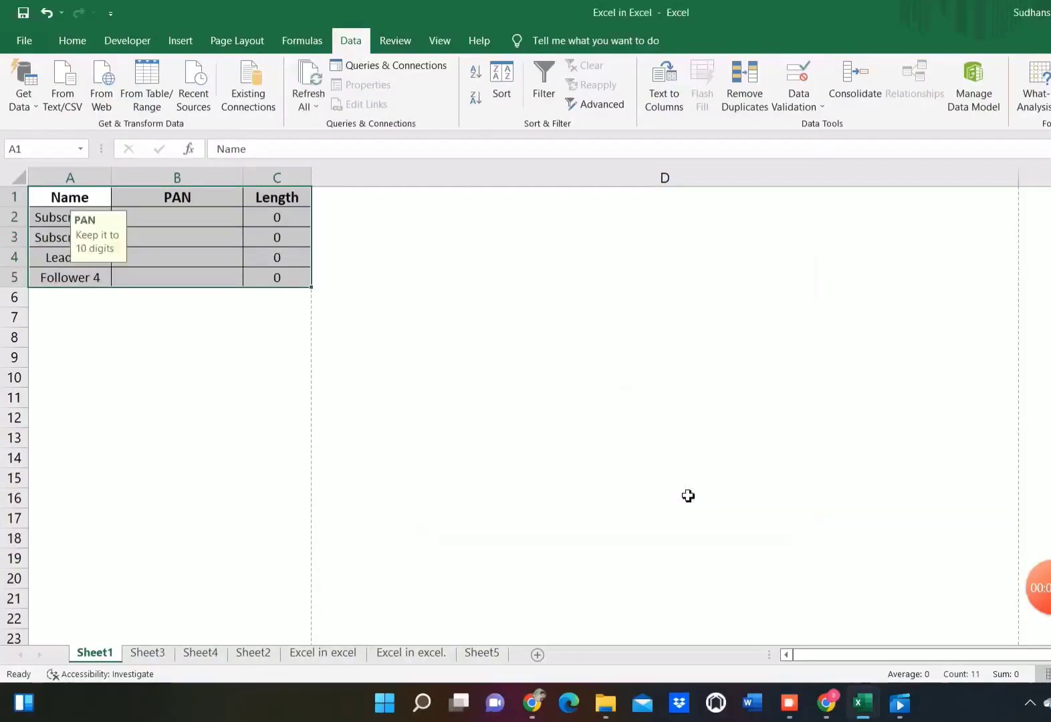
Step: Examine the input message on several cells of the table, ending on Subscriber 1's PAN cell B2
{"action": "key", "text": "Down"}
{"action": "key", "text": "Up"}
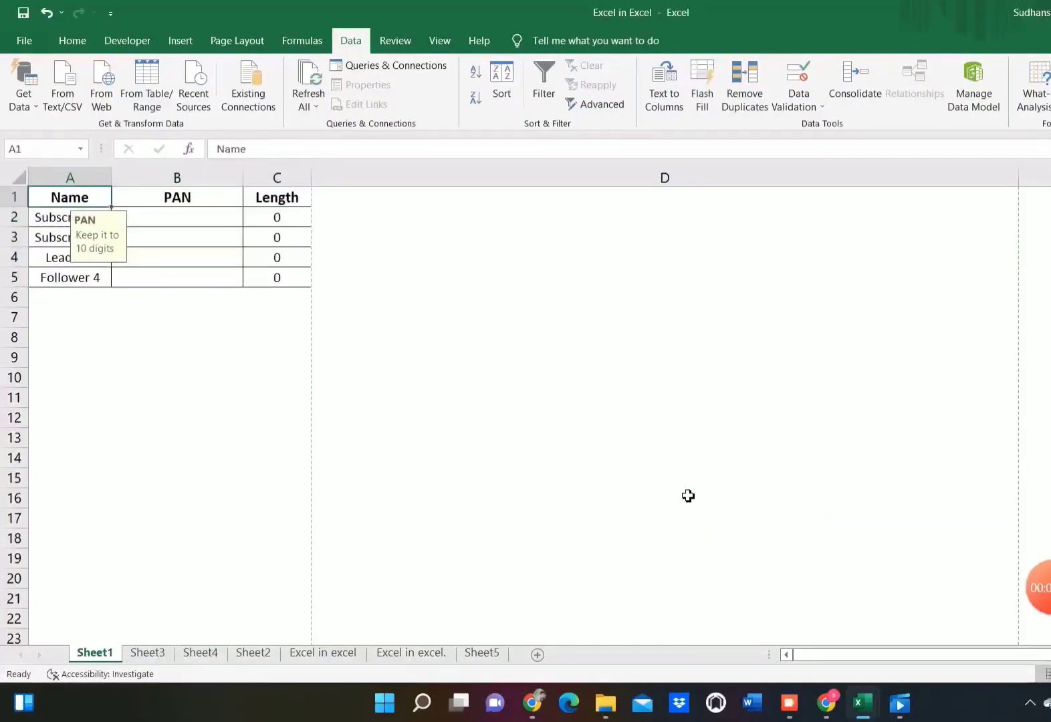
{"action": "key", "text": "Right"}
{"action": "key", "text": "Right"}
{"action": "key", "text": "Left"}
{"action": "key", "text": "Left"}
{"action": "key", "text": "Down"}
{"action": "key", "text": "Down"}
{"action": "key", "text": "Down"}
{"action": "key", "text": "Down"}
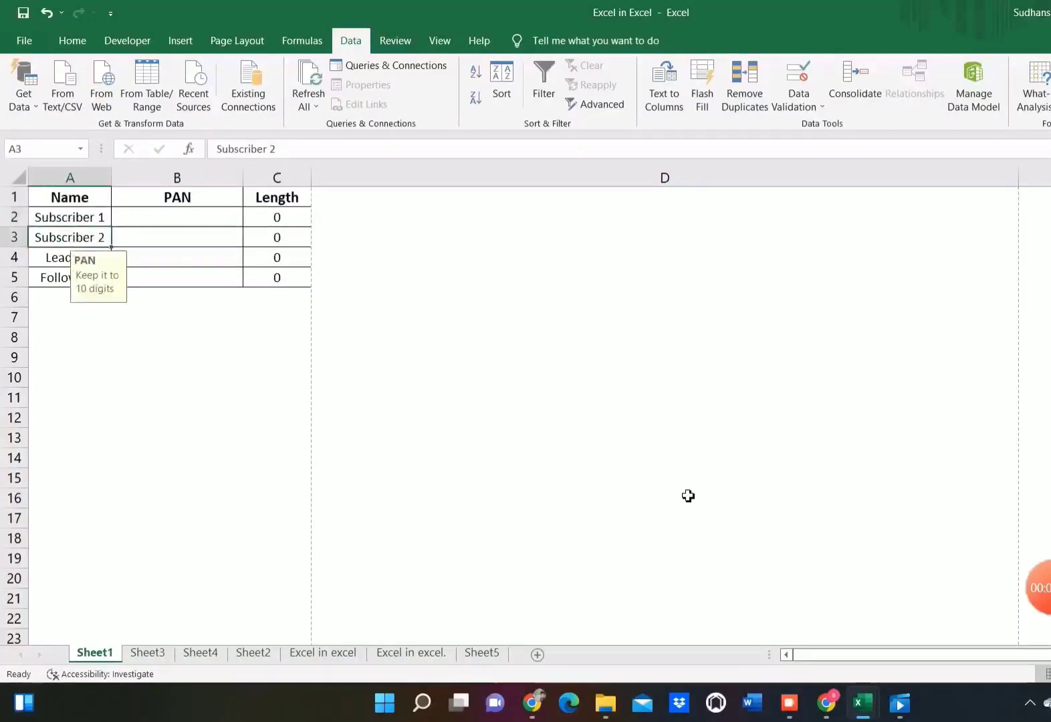
{"action": "key", "text": "Right"}
{"action": "key", "text": "Up"}
{"action": "key", "text": "Up"}
{"action": "key", "text": "Up"}
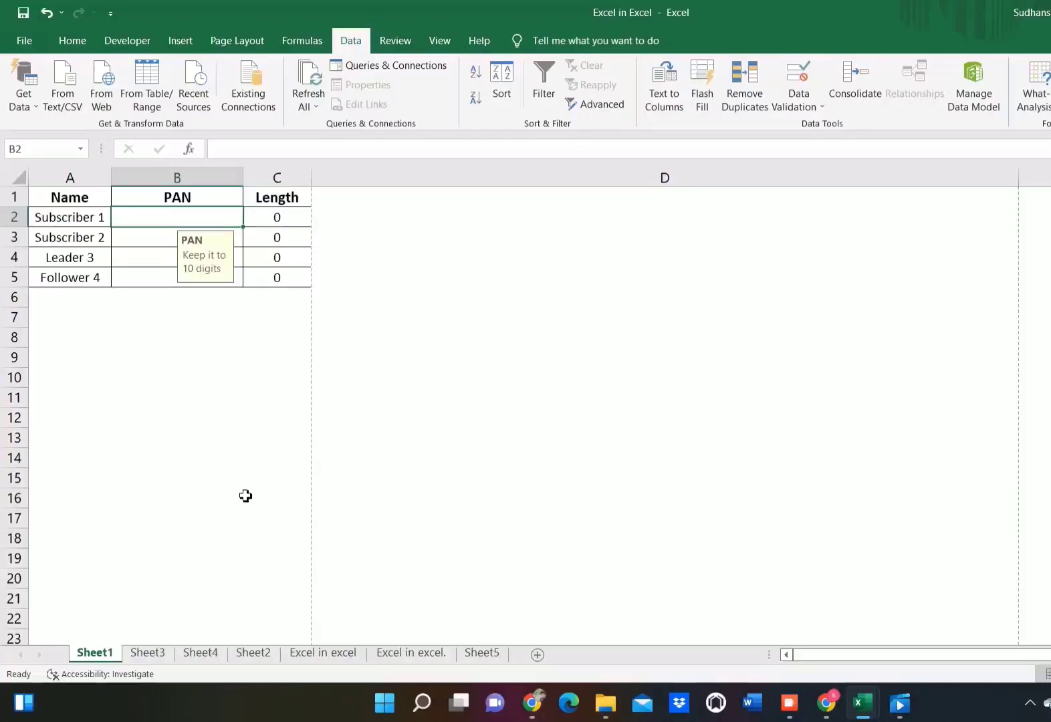
Step: Enter a 10-digit PAN for Subscriber 1 in cell B2
{"action": "type", "text": "12"}
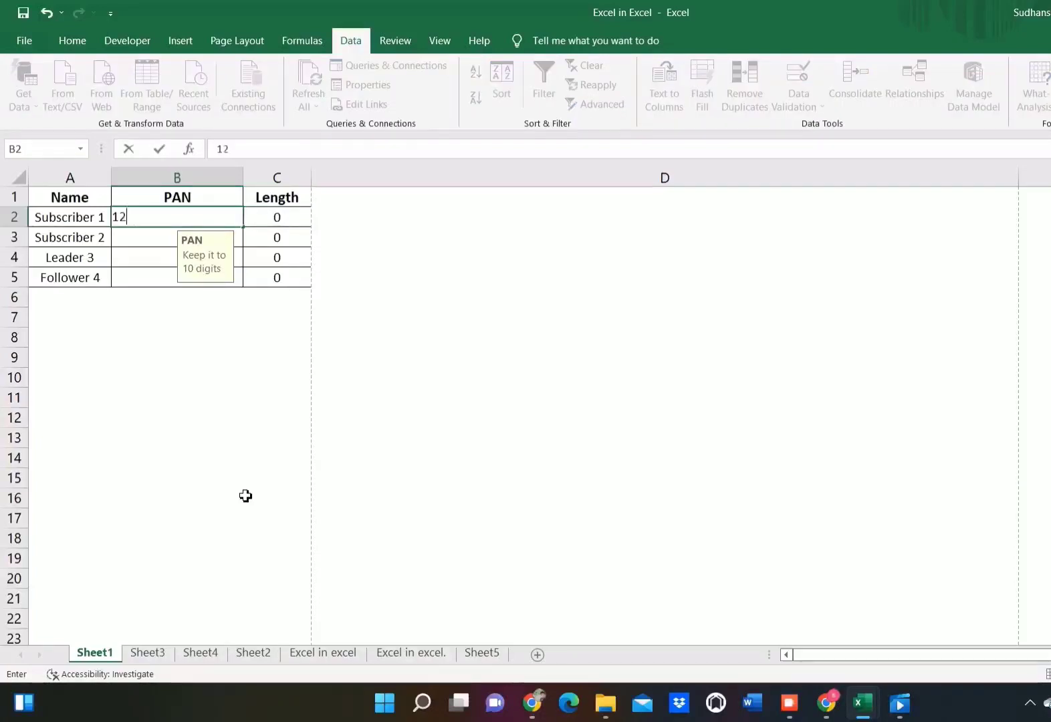
{"action": "type", "text": "3456789"}
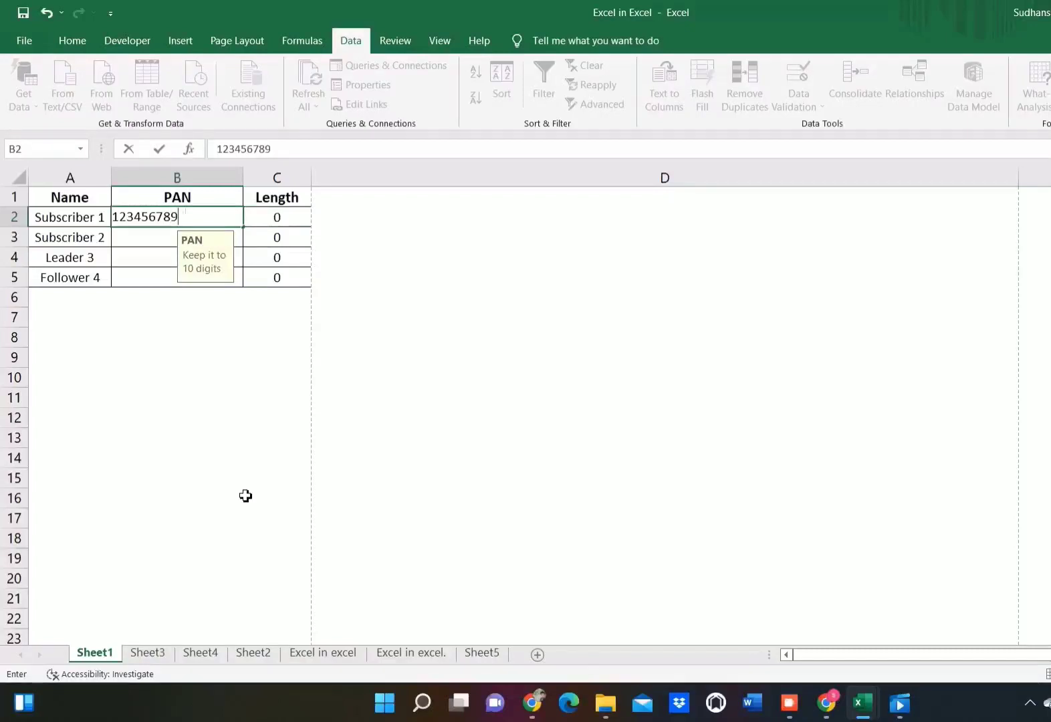
{"action": "type", "text": "0"}
{"action": "key", "text": "Return"}
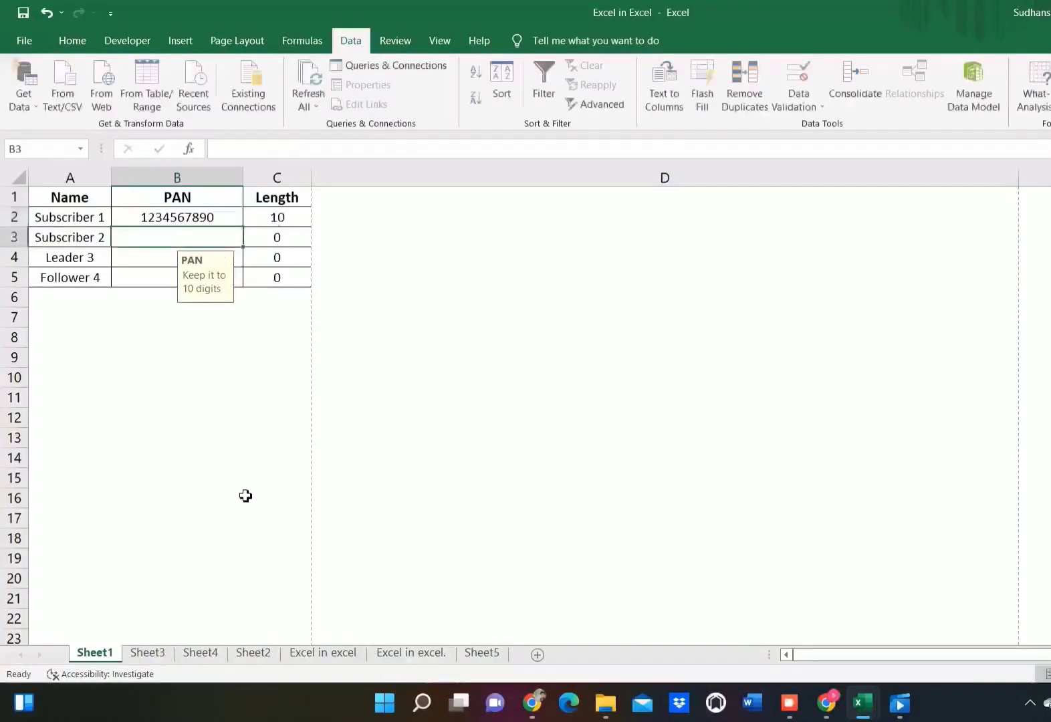
Step: Try to enter an 11-digit PAN for Subscriber 2 in cell B3, and cancel the entry
{"action": "type", "text": "1"}
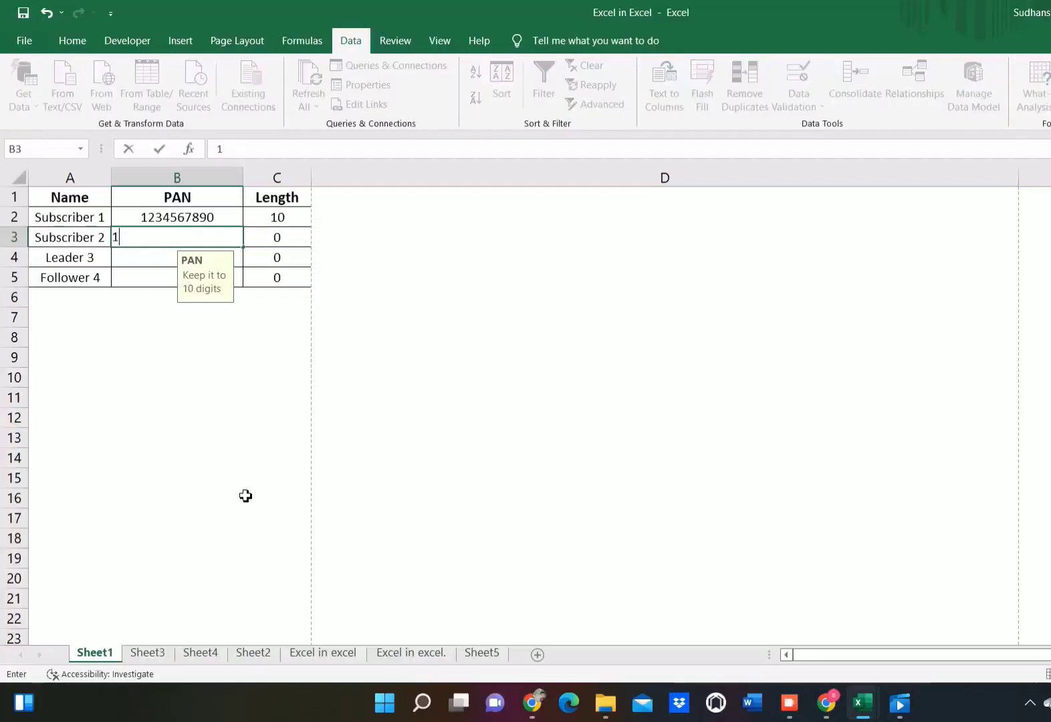
{"action": "type", "text": "23456"}
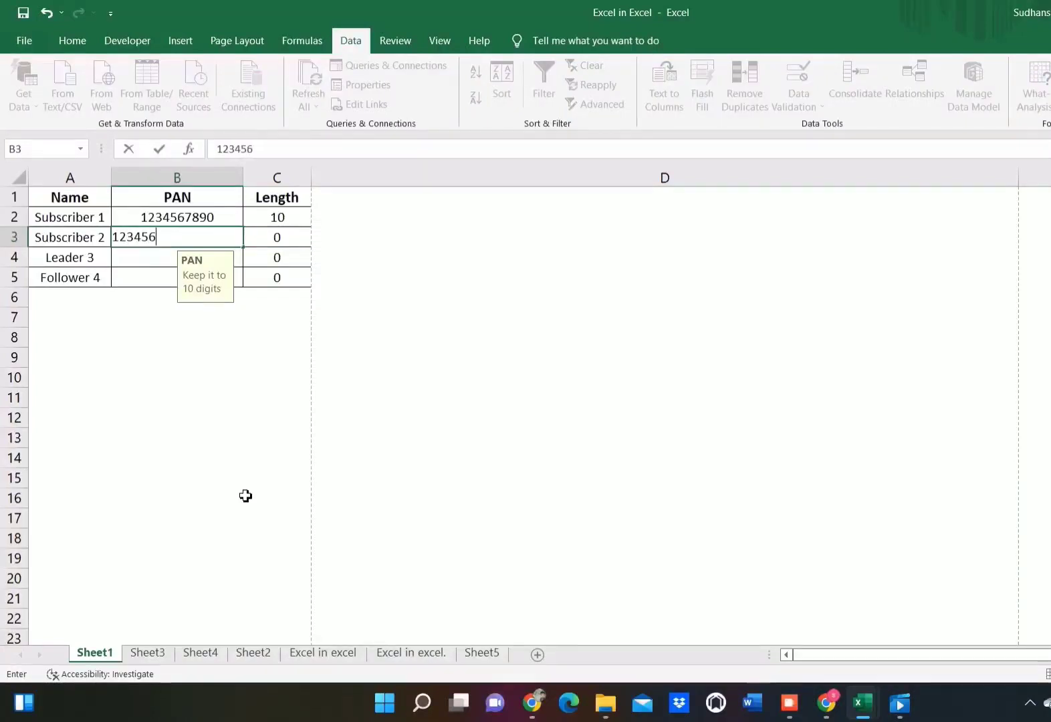
{"action": "type", "text": "78999"}
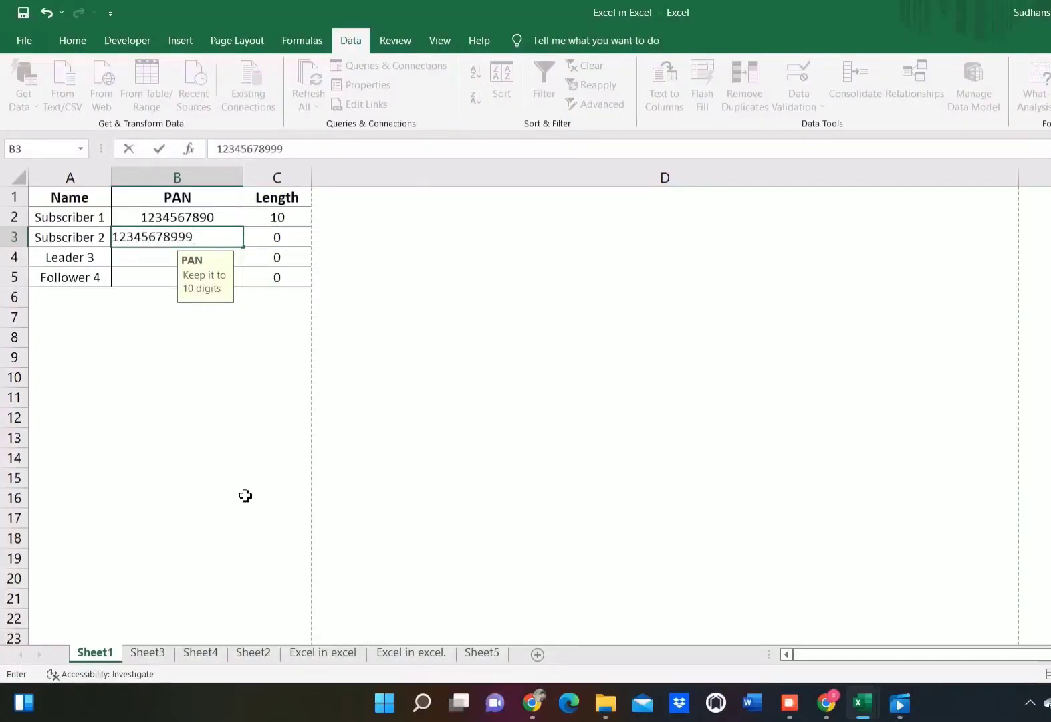
{"action": "key", "text": "Return"}
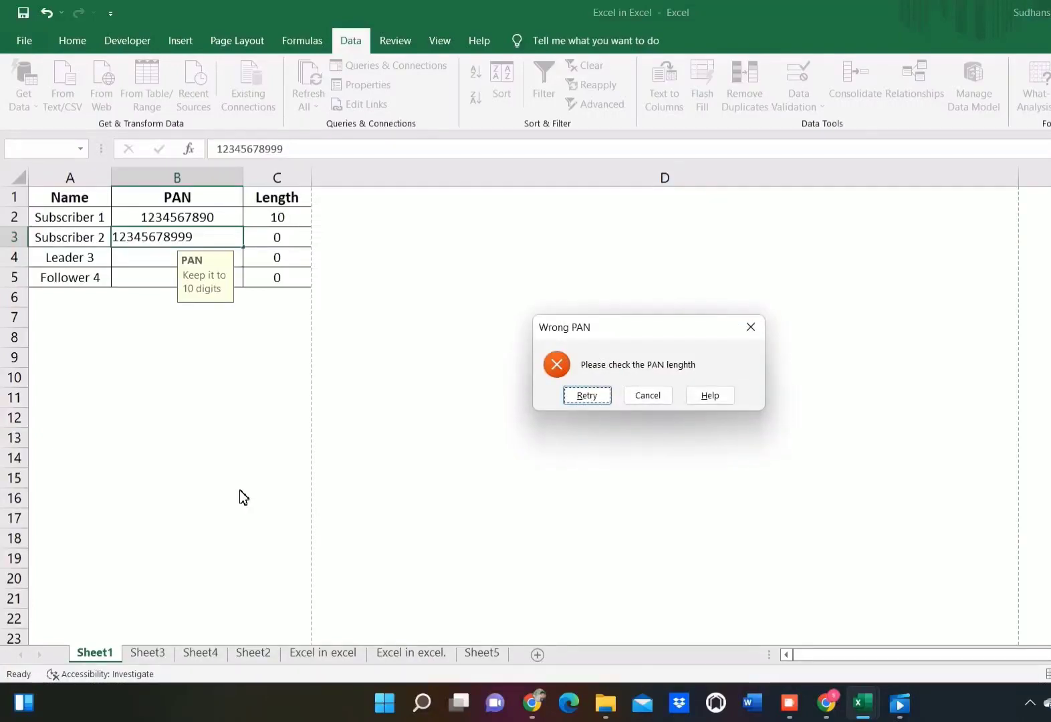
{"action": "key", "text": "Tab"}
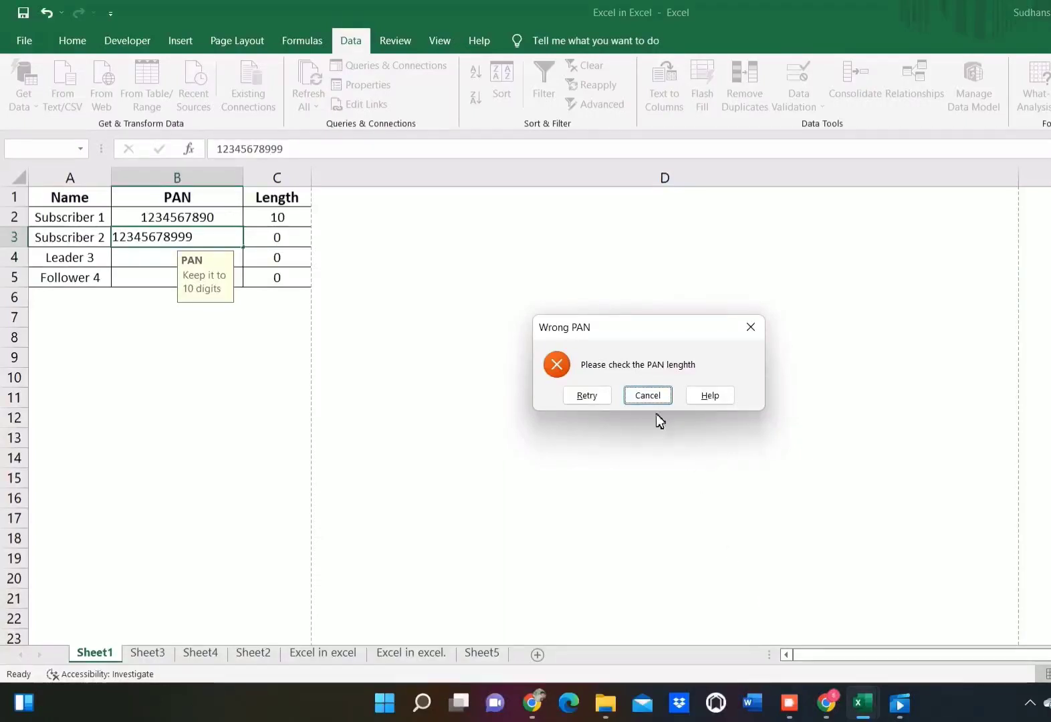
{"action": "left_click", "coordinate": [647, 395]}
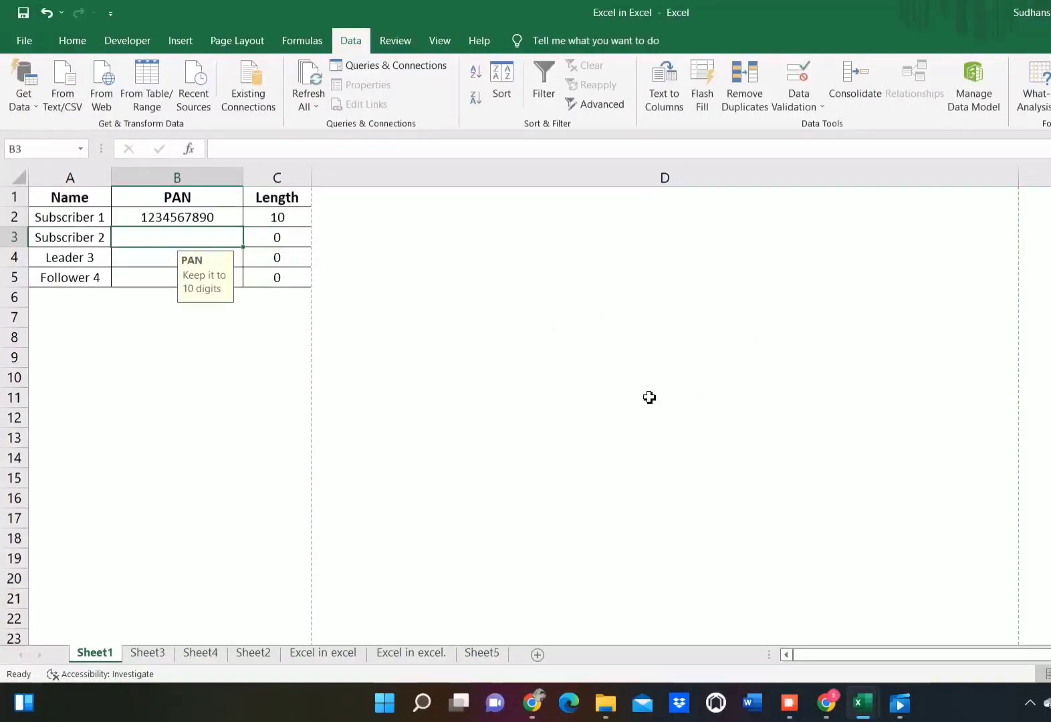
Step: Change the error alert style to Warning in the data validation for Subscriber 2's PAN cell B3
{"action": "left_click", "coordinate": [790, 104]}
{"action": "left_click", "coordinate": [811, 129]}
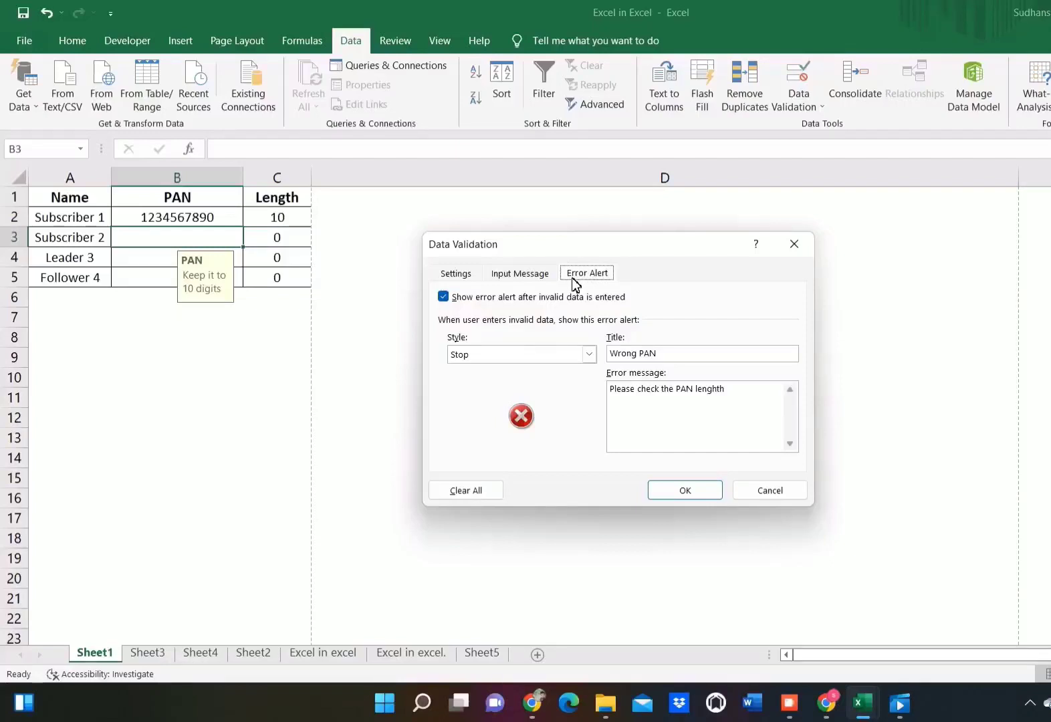
{"action": "left_click", "coordinate": [588, 355]}
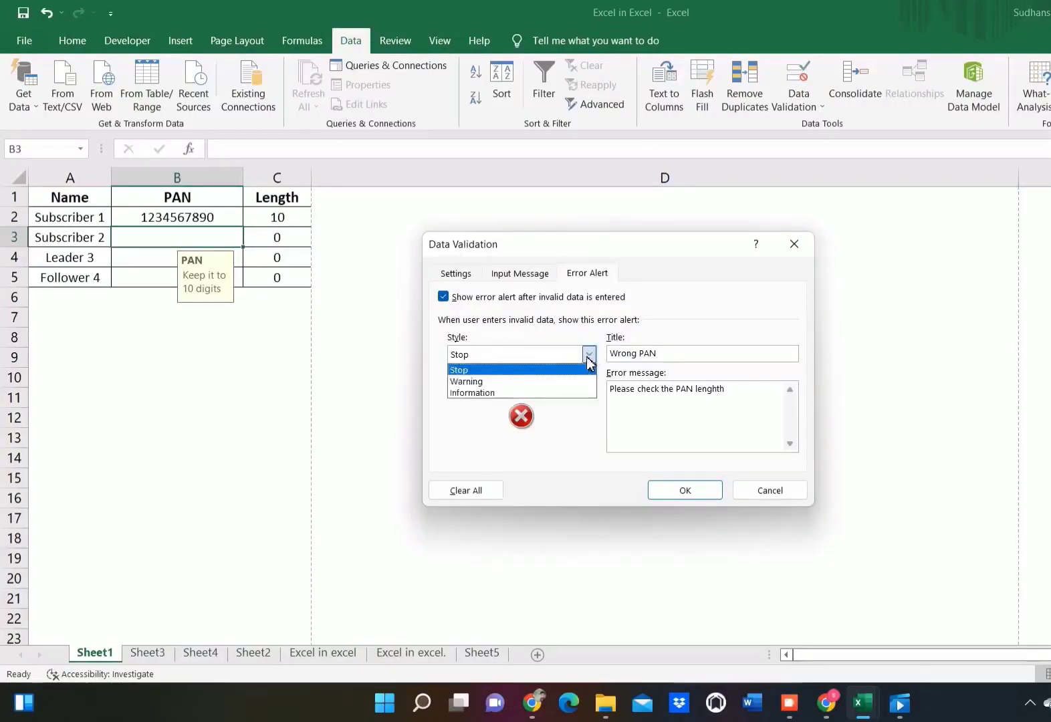
{"action": "left_click", "coordinate": [480, 384]}
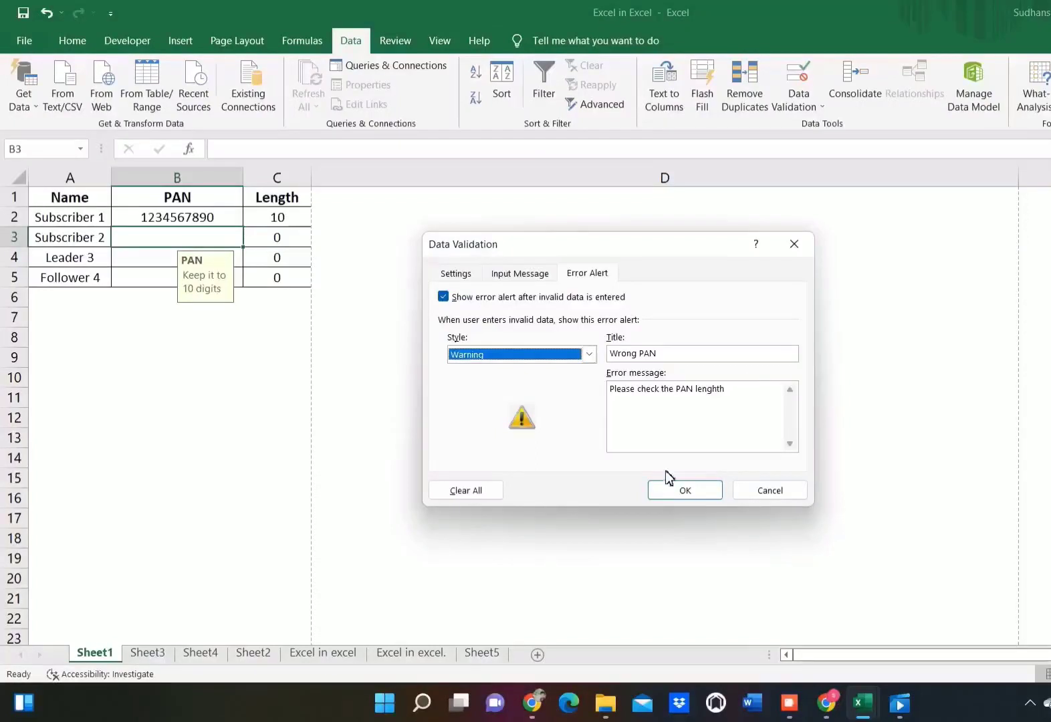
{"action": "left_click", "coordinate": [676, 493]}
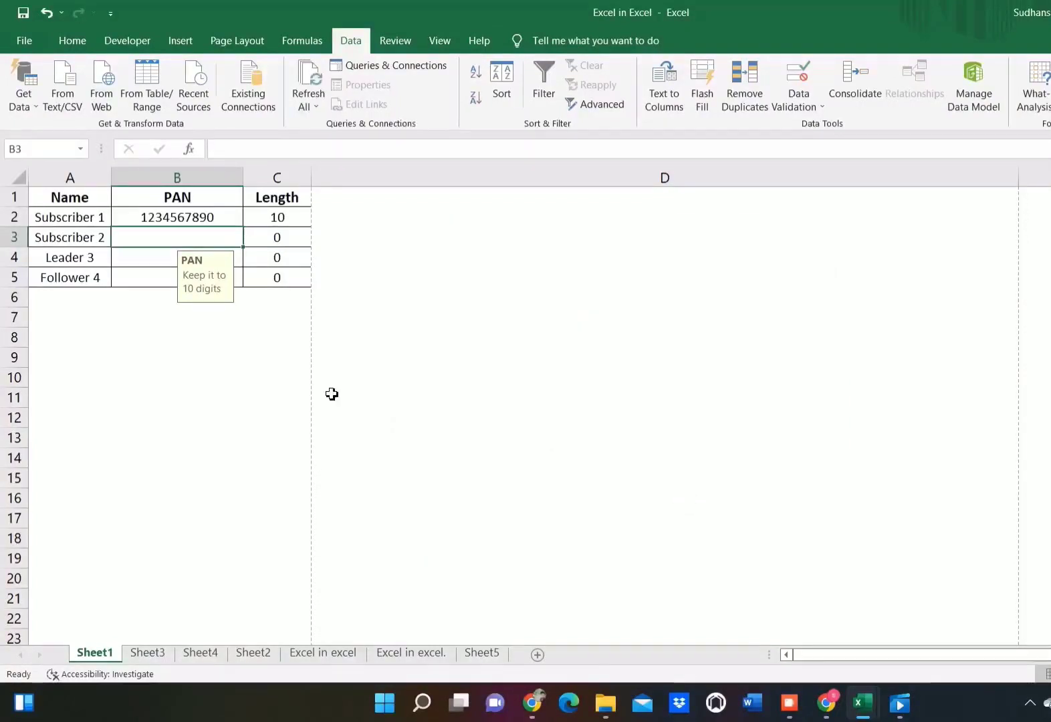
Step: Enter an 11-digit PAN for Subscriber 2 in cell B3 and choose to continue despite the length warning
{"action": "type", "text": "1234"}
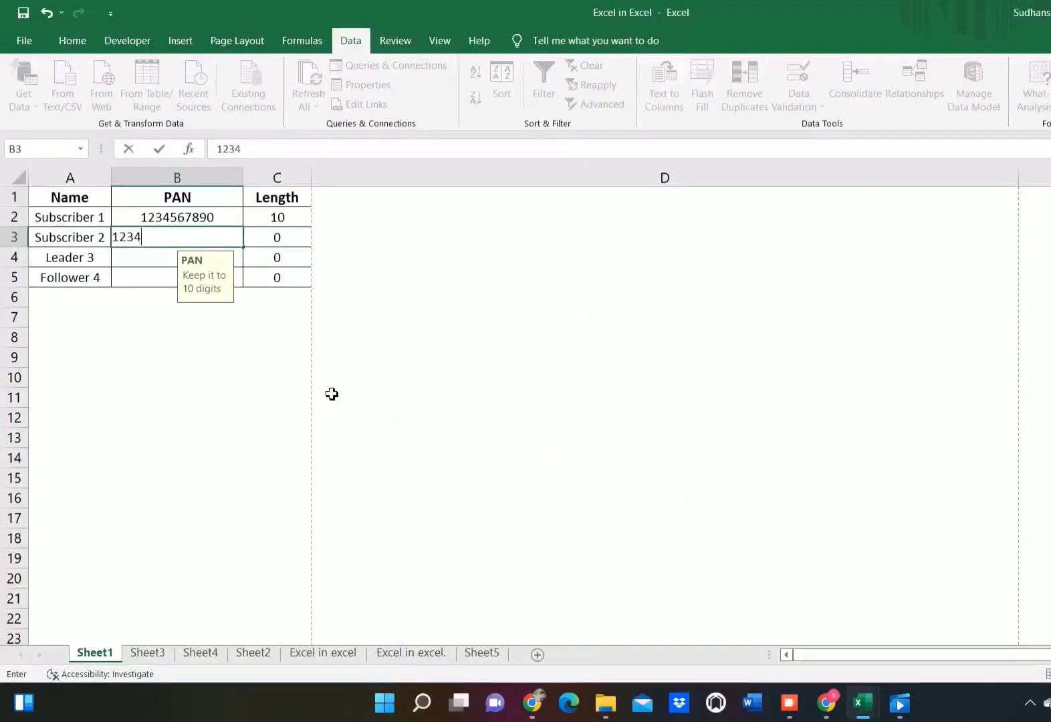
{"action": "type", "text": "5678999"}
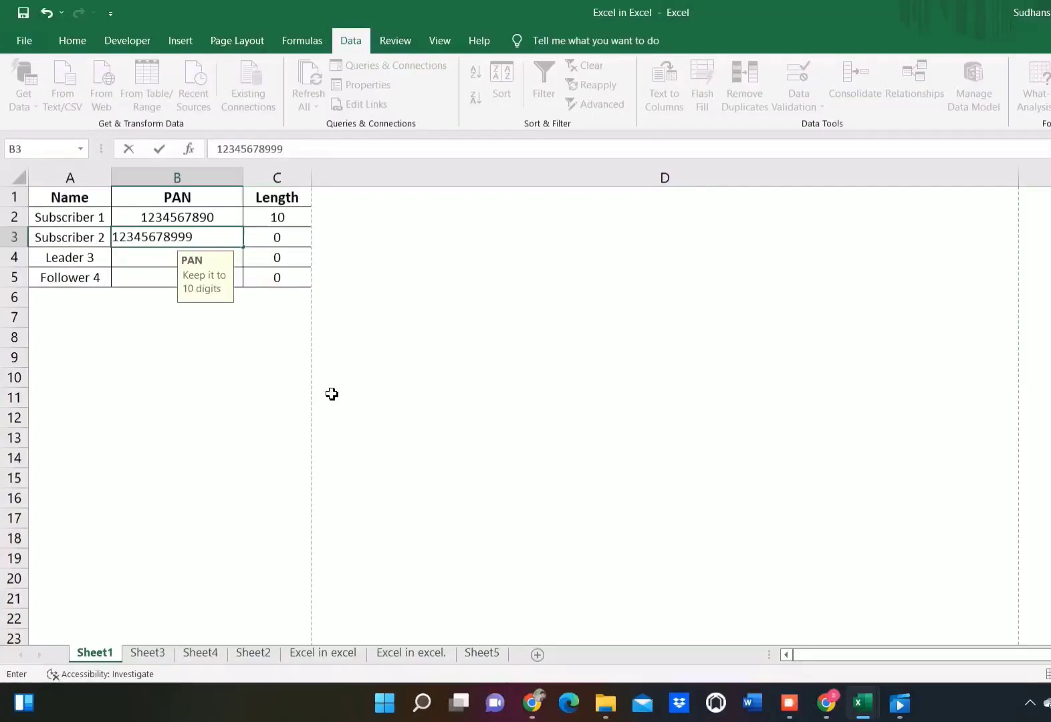
{"action": "key", "text": "Return"}
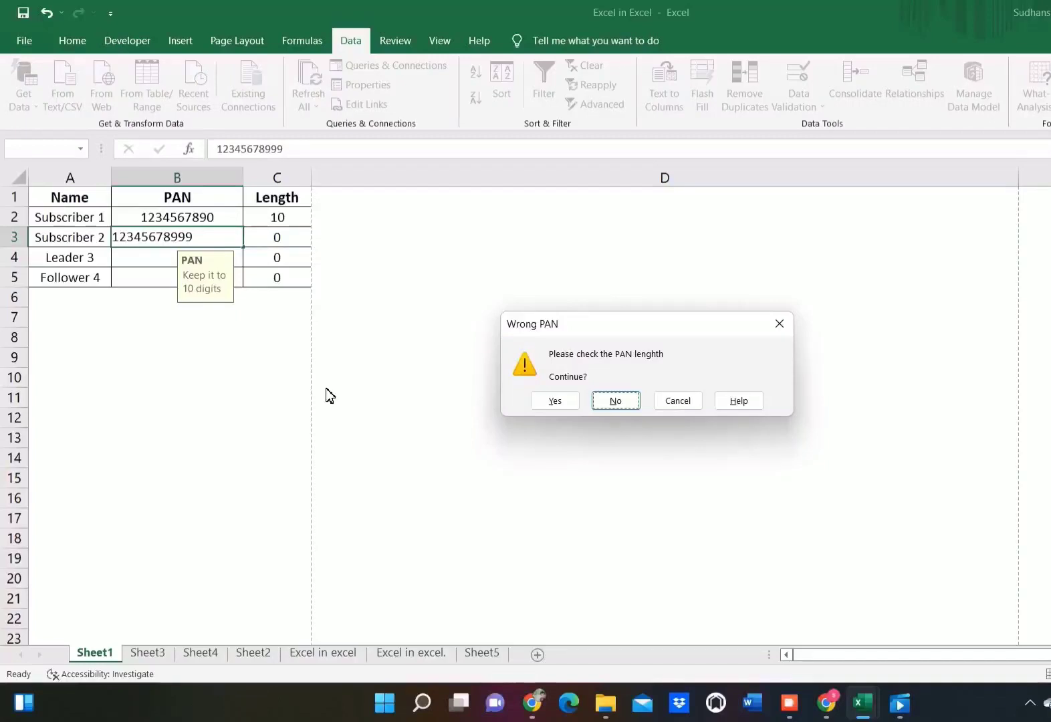
{"action": "key", "text": "Left"}
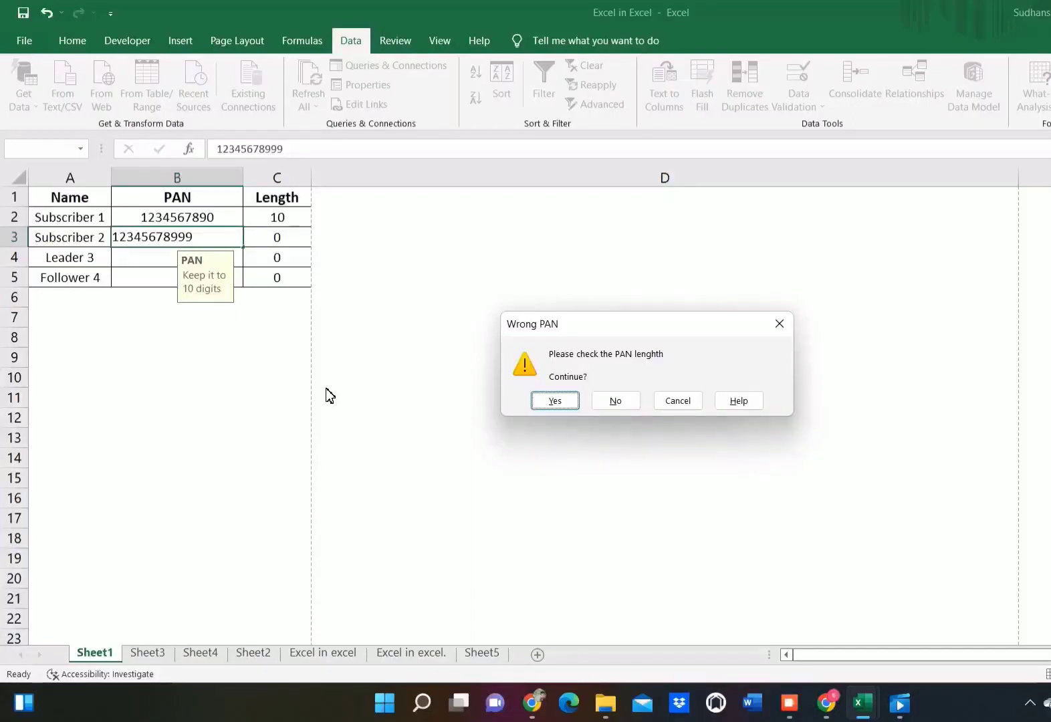
{"action": "key", "text": "Return"}
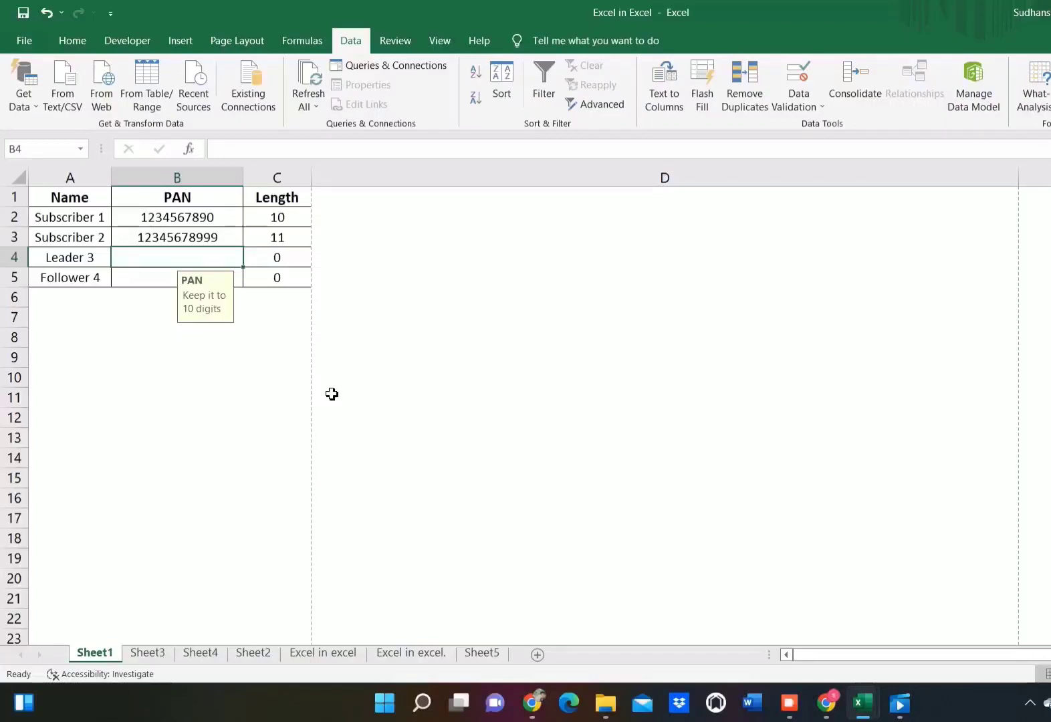
Step: Select the Length formulas in cells C2 to C5
{"action": "key", "text": "Up"}
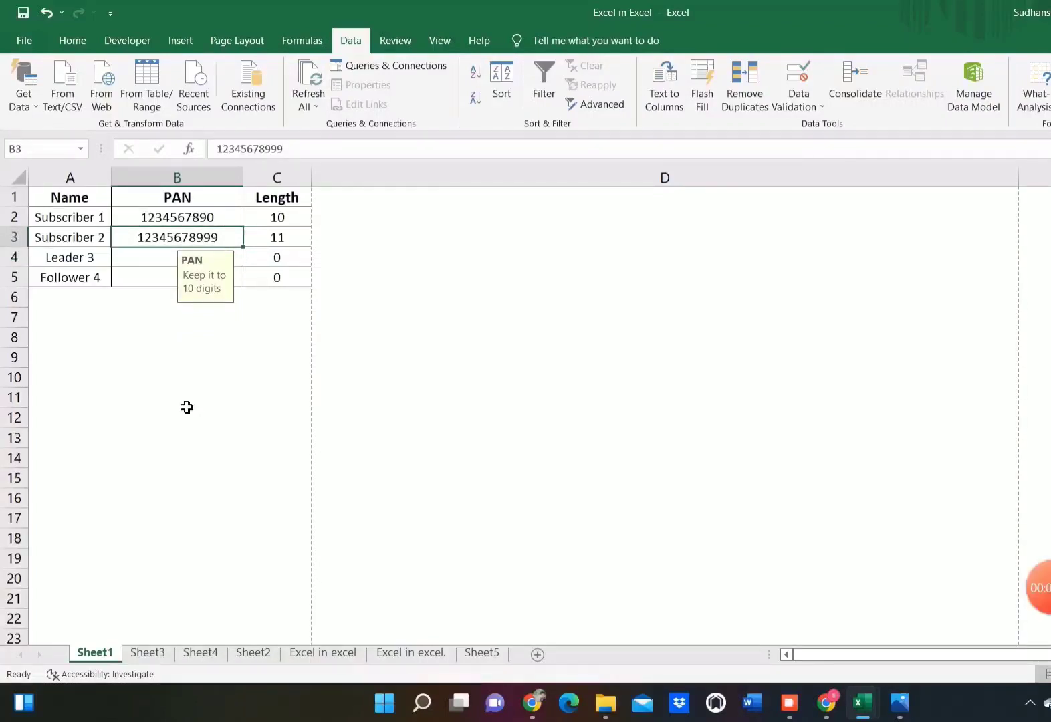
{"action": "key", "text": "Right"}
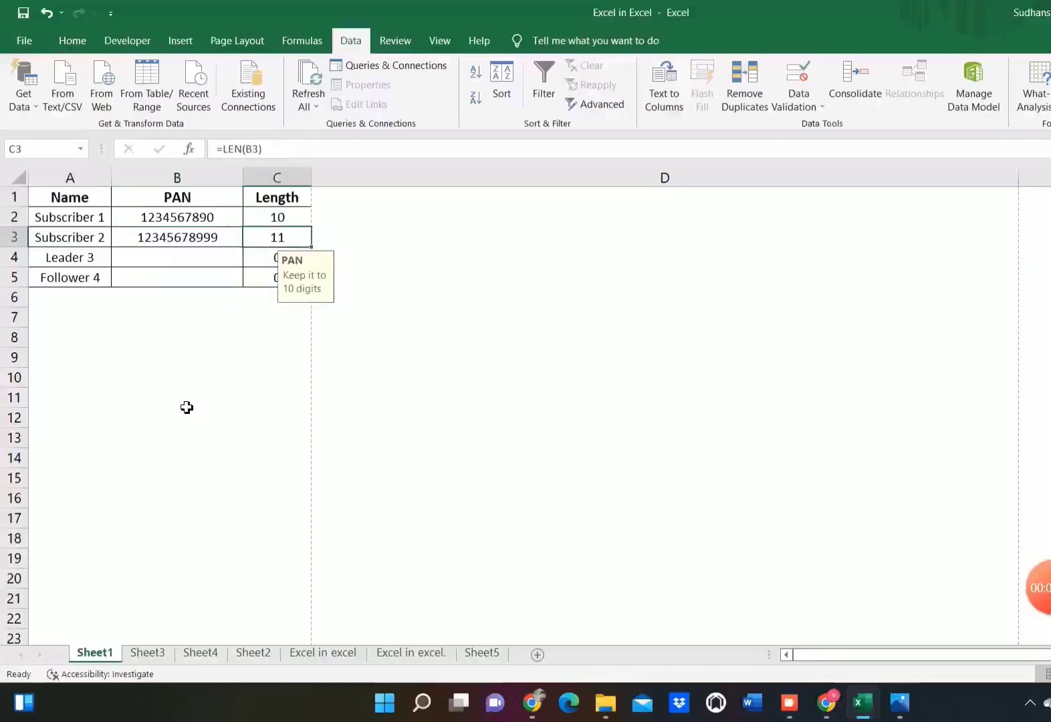
{"action": "key", "text": "Up"}
{"action": "key", "text": "ctrl+shift+Down"}
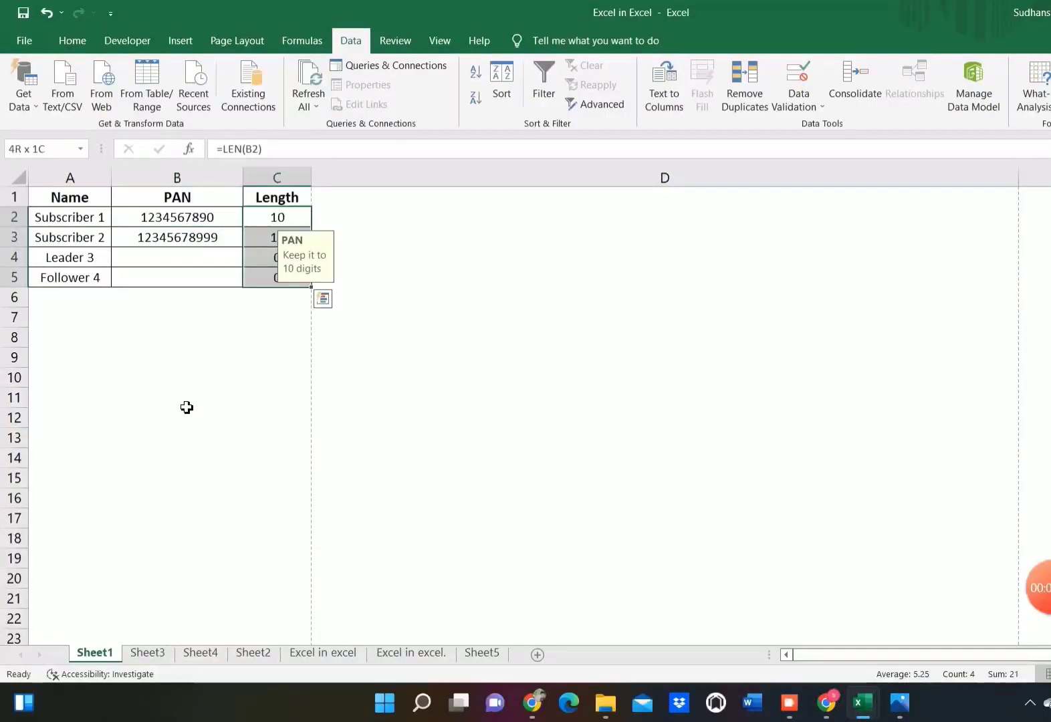